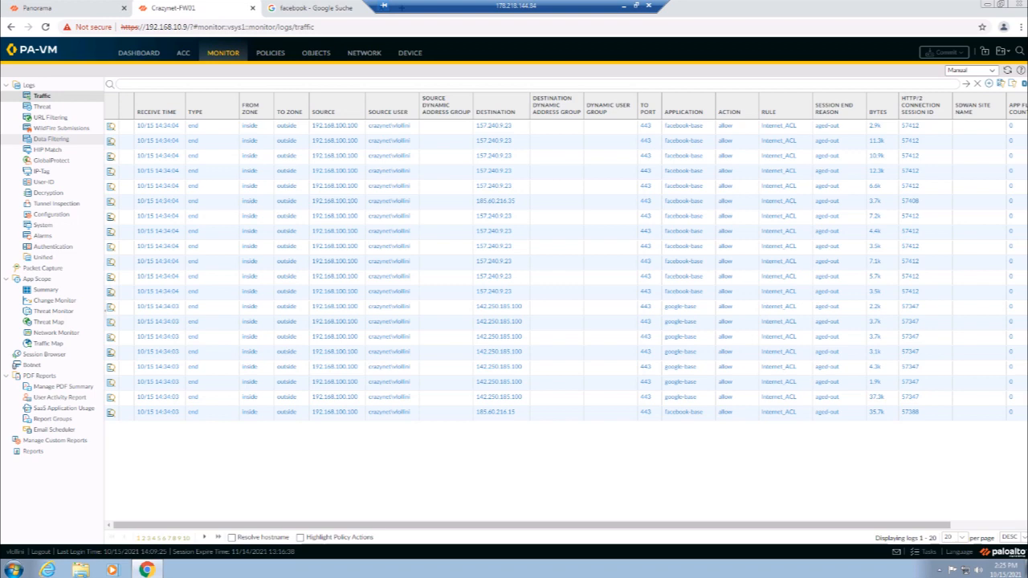
Switch to the Winserver virtual machine and check the User-ID Agent's status, connected devices and connected servers.
drag(0, 110, 246, 110)
double_click(246, 110)
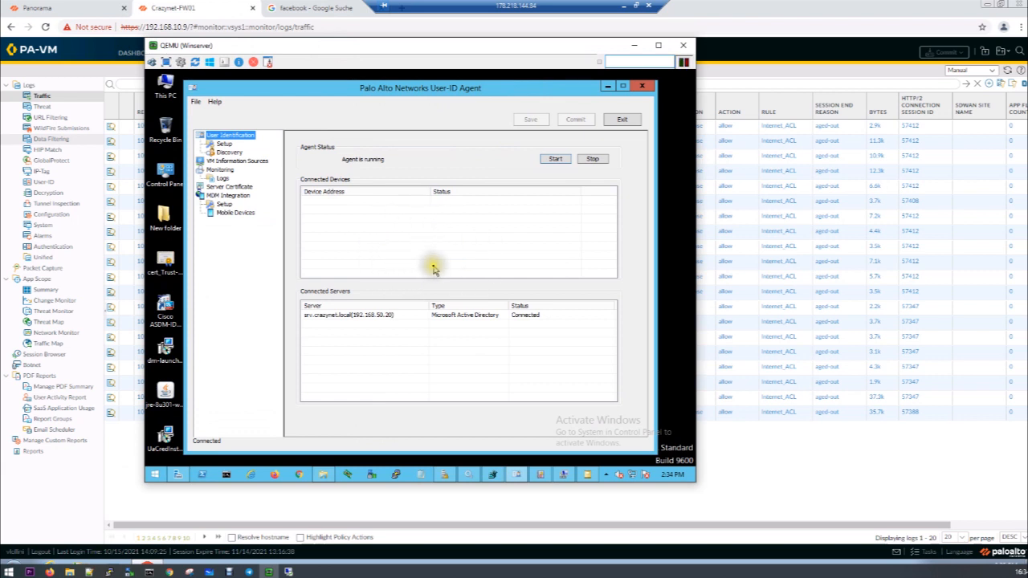
key(alt+Tab)
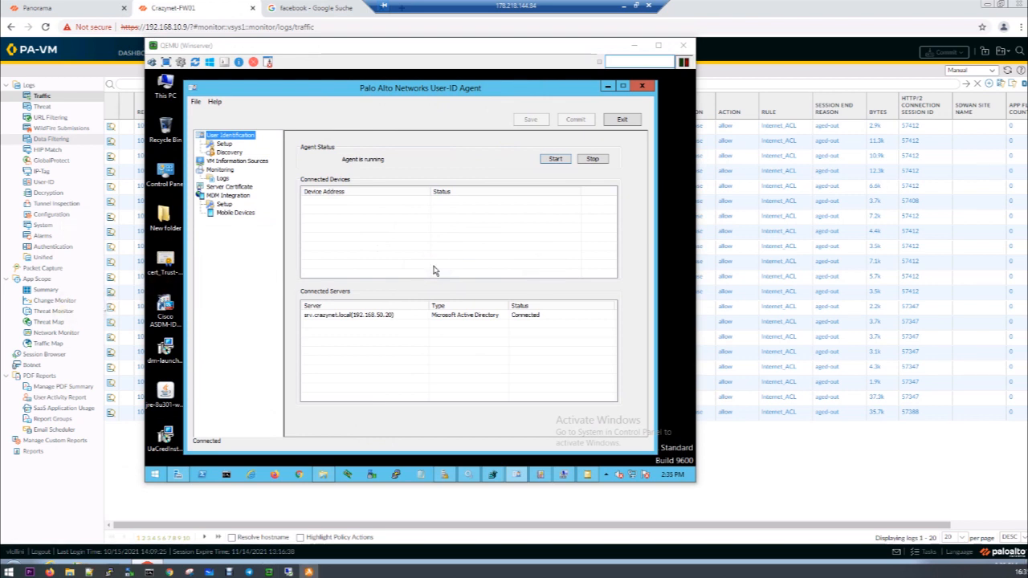
click(434, 270)
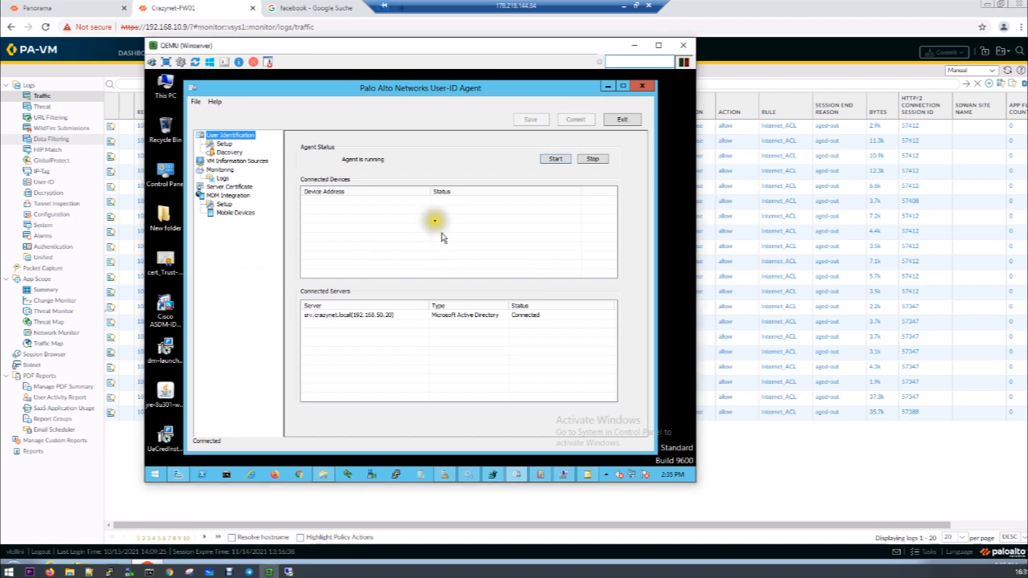
Look through the crazynet.local Users container in Active Directory Users and Computers, then return to the firewall's web interface.
click(608, 85)
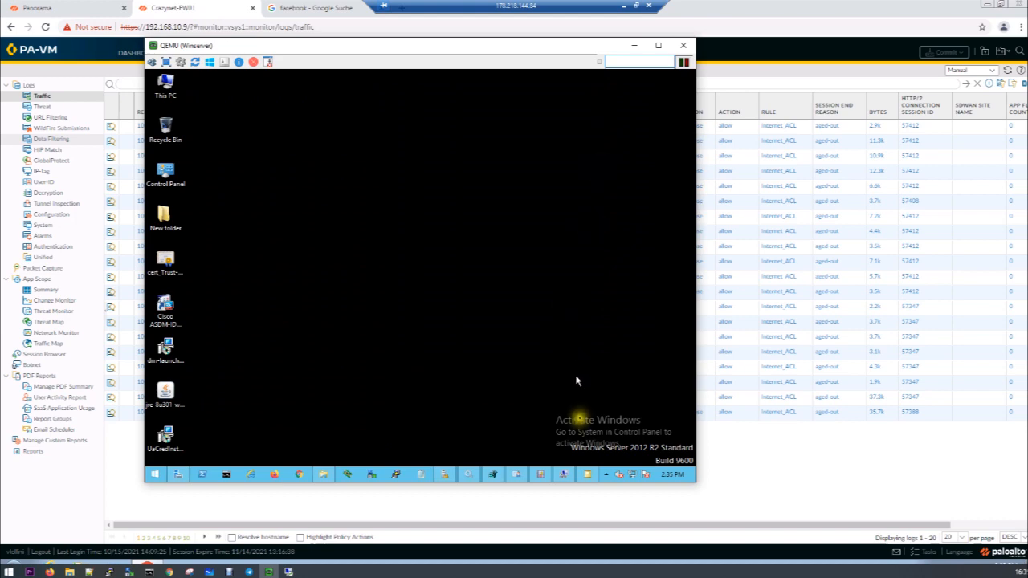
click(587, 477)
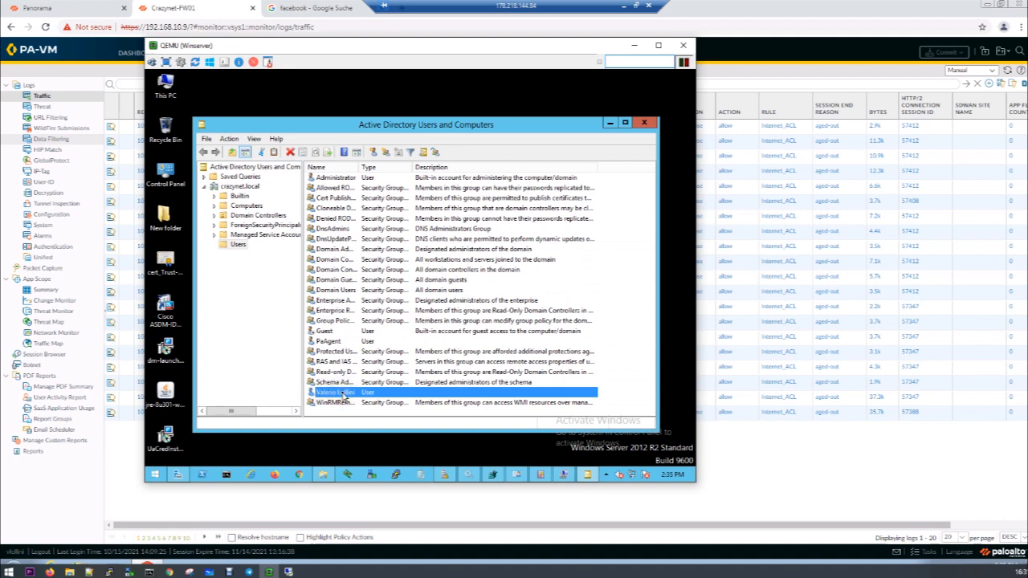
click(634, 45)
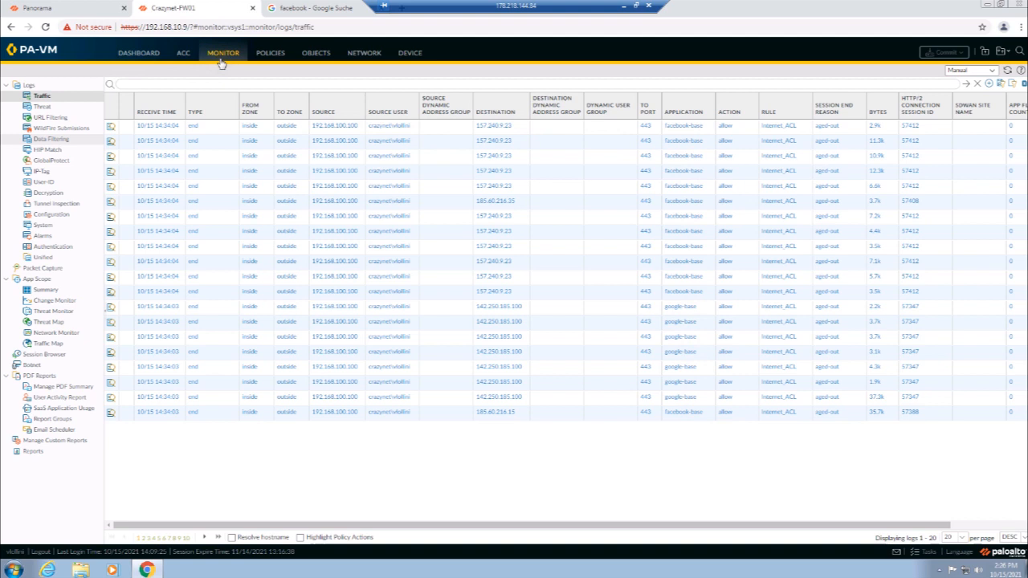
View the read-only settings of the firewall's crazynet.local LDAP server profile and close them unchanged.
click(409, 54)
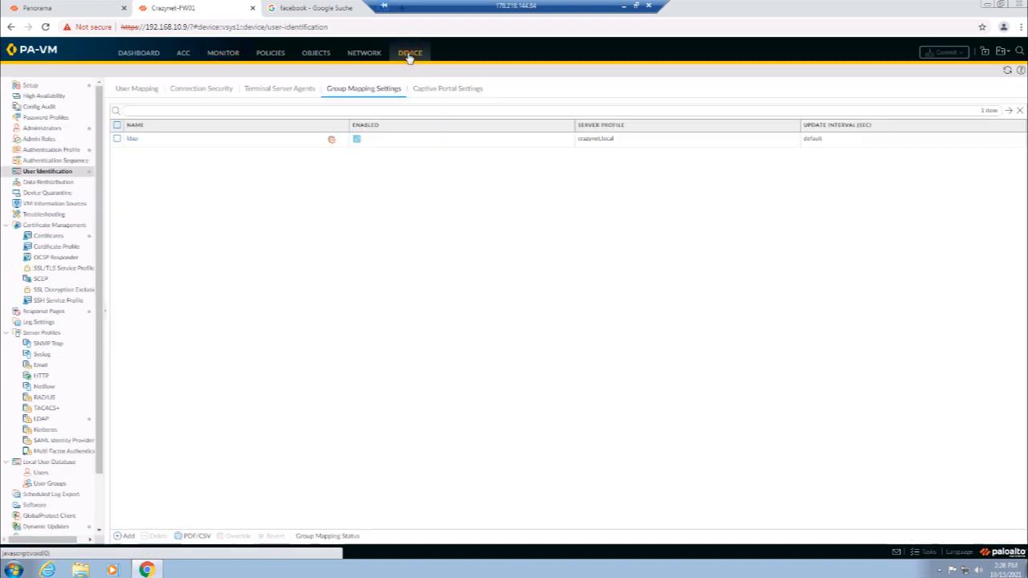
click(38, 424)
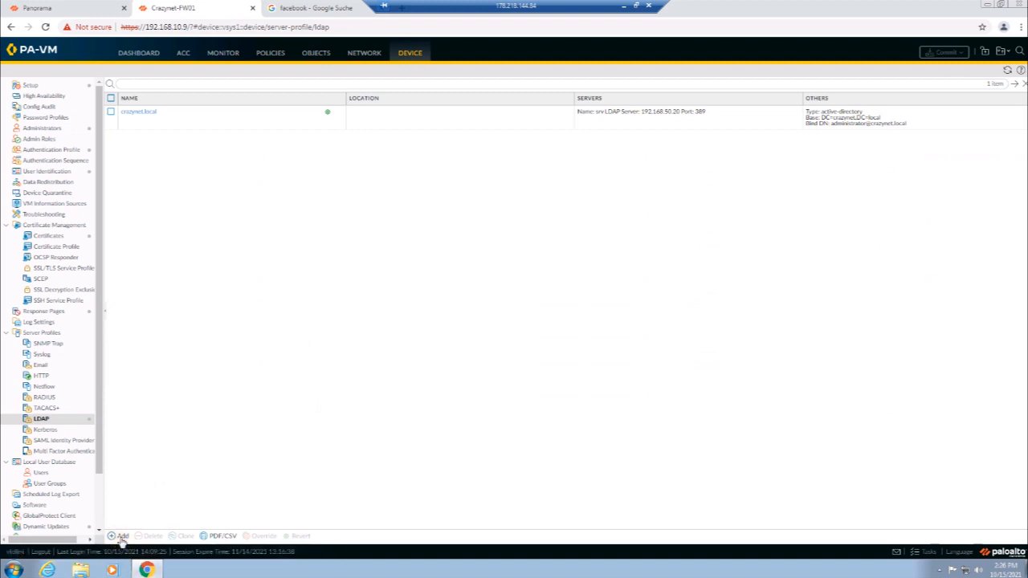
click(142, 113)
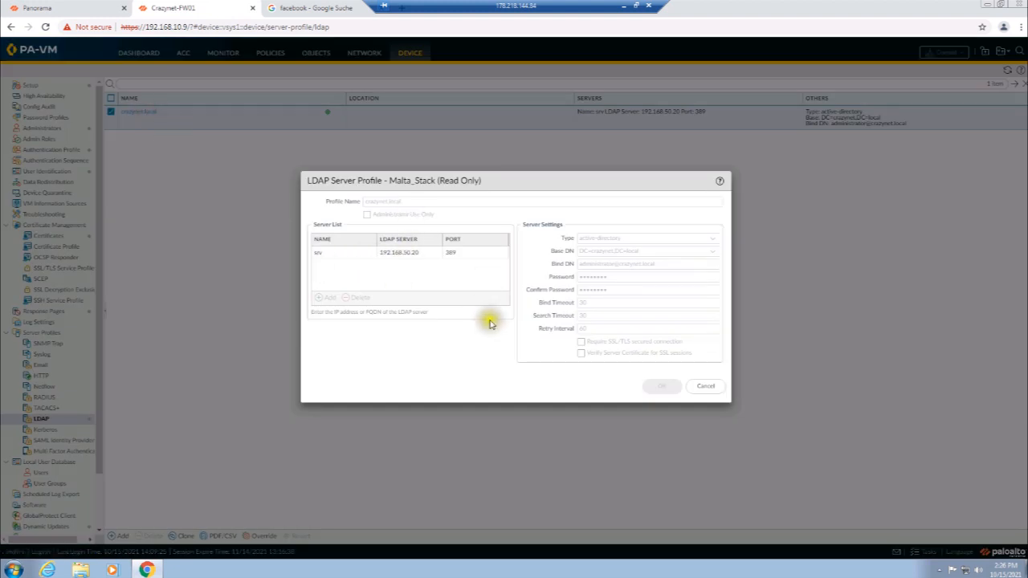
click(706, 386)
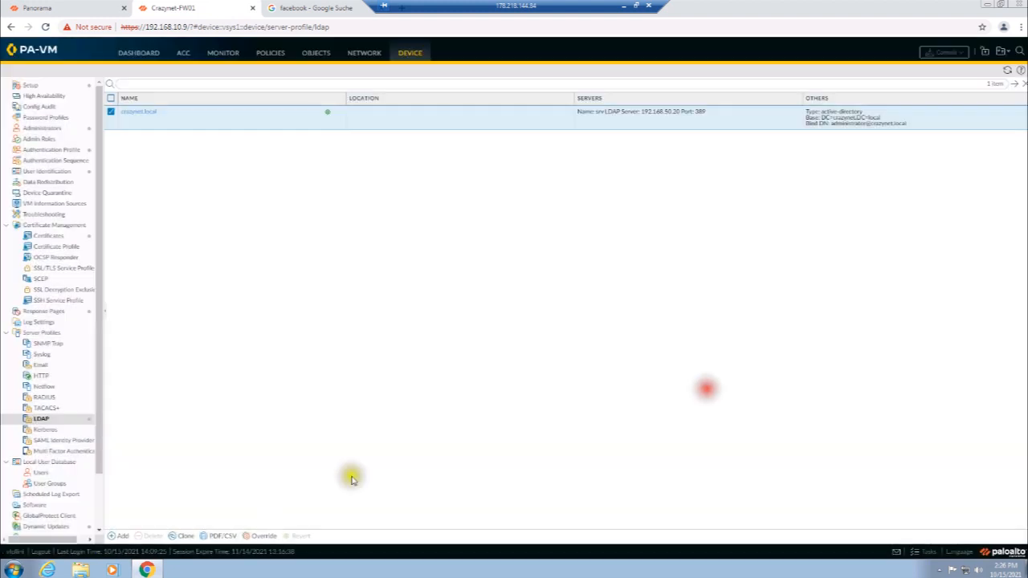
Open the crazynet.local LDAP server profile as an override and leave the requirement for an SSL/TLS secured connection off.
click(252, 536)
drag(499, 185, 468, 156)
click(463, 175)
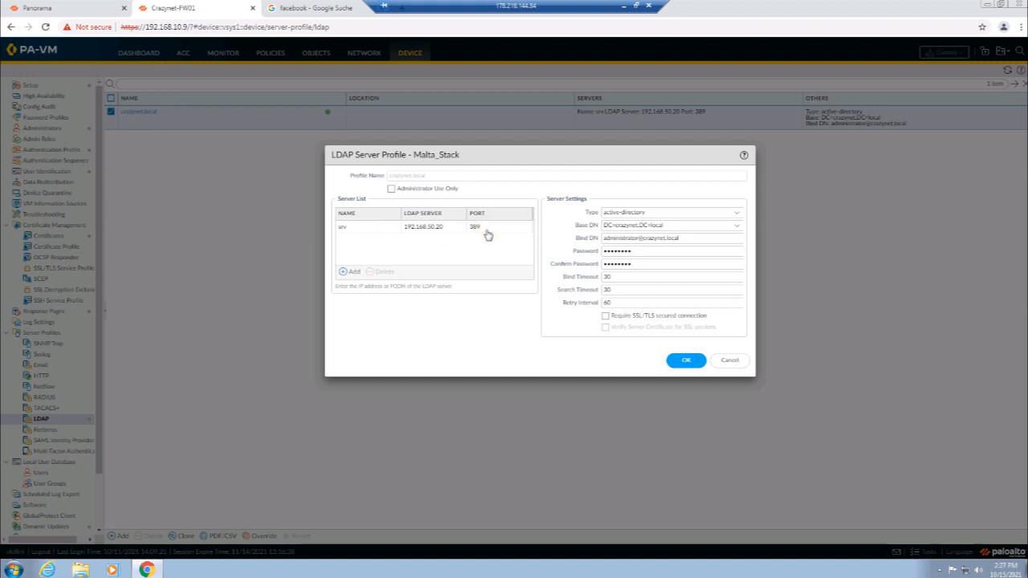
click(604, 317)
click(608, 318)
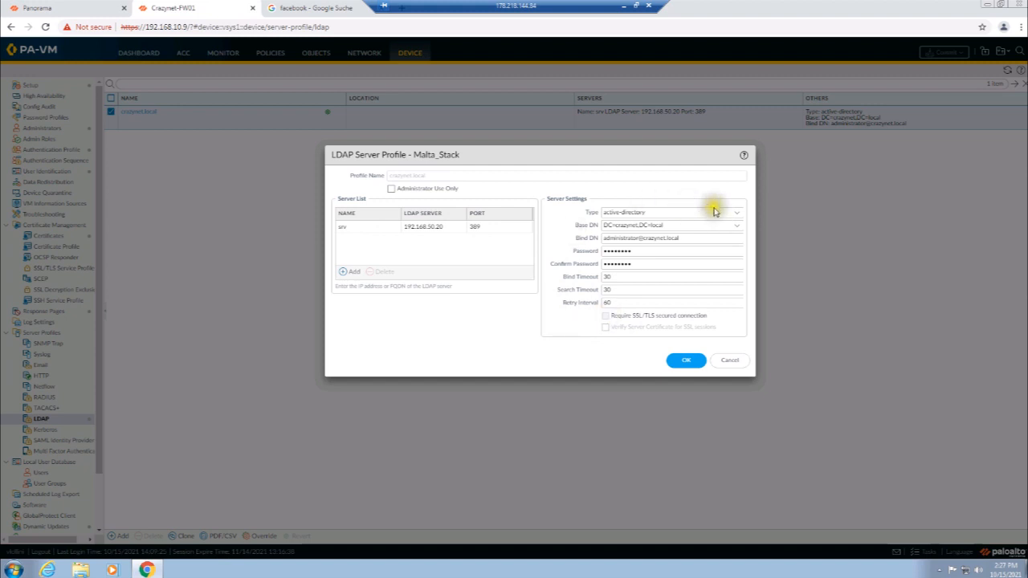
Select active-directory as the LDAP profile's type, review its bind DN and password fields, and accept the profile.
click(737, 217)
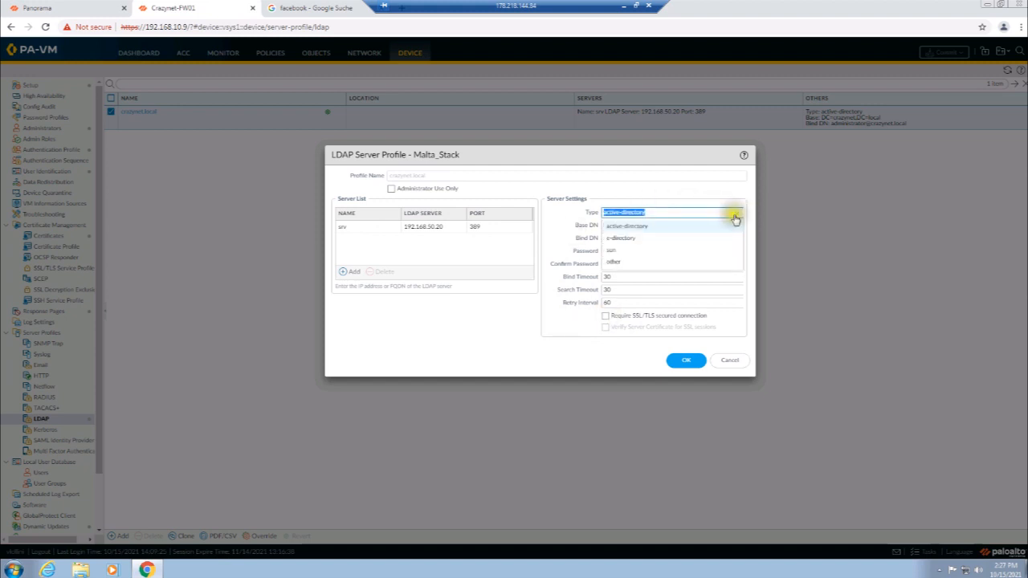
click(709, 227)
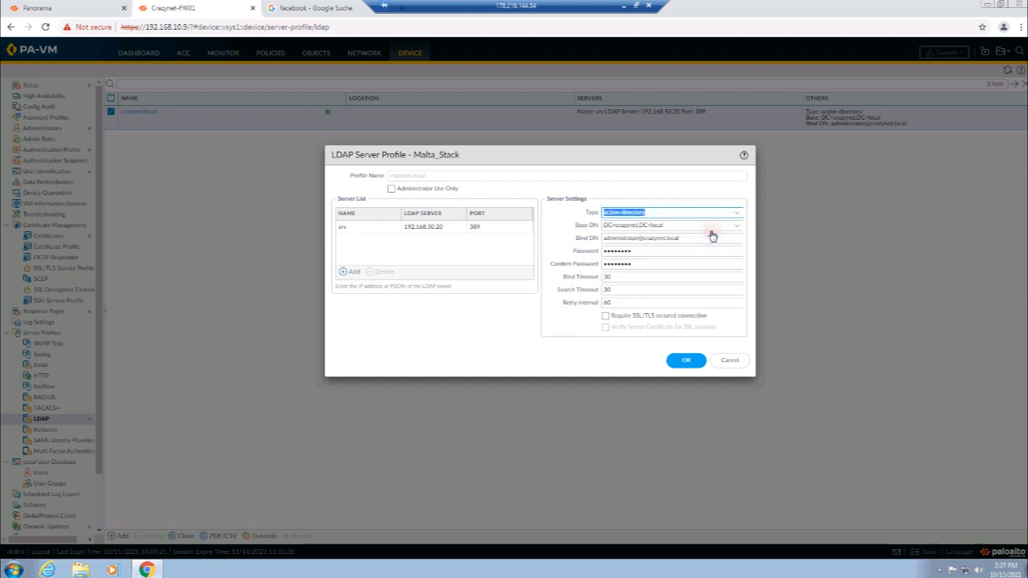
click(572, 237)
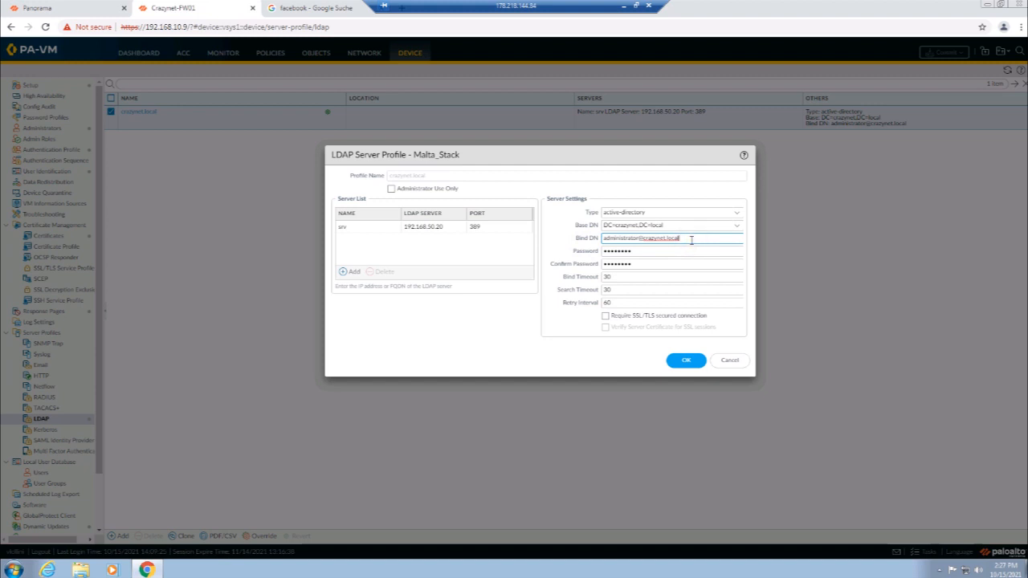
drag(640, 238, 597, 238)
click(620, 250)
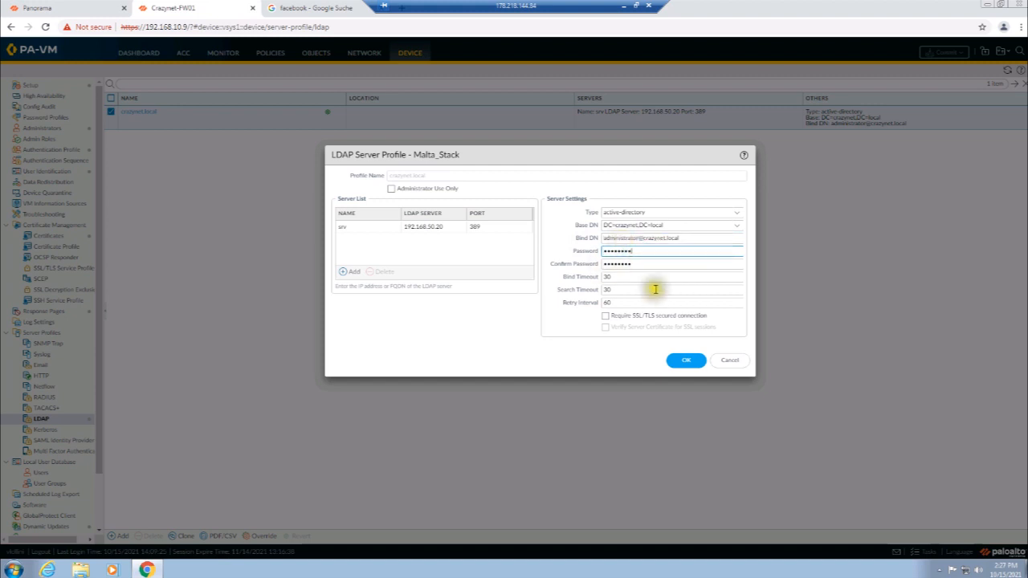
click(689, 361)
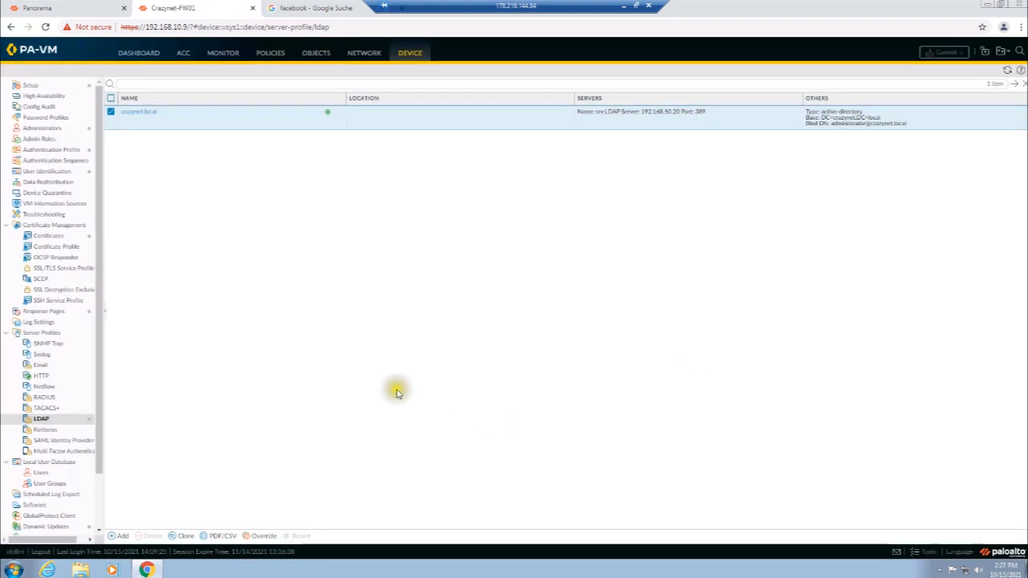
Open the existing ldap group mapping under User Identification and examine its server profile and user domain, keeping crazynet.local as the profile.
click(44, 173)
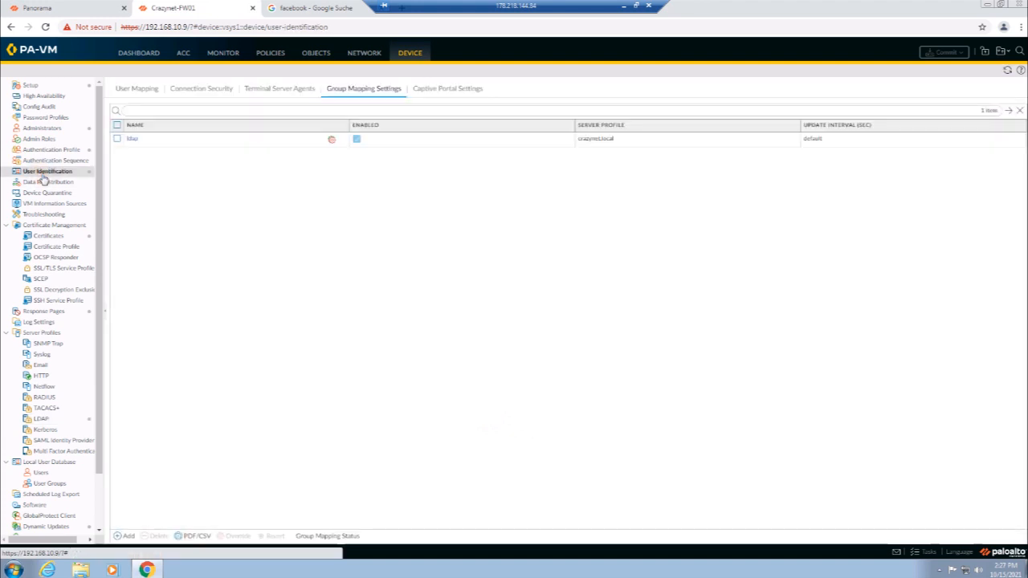
click(123, 536)
click(652, 411)
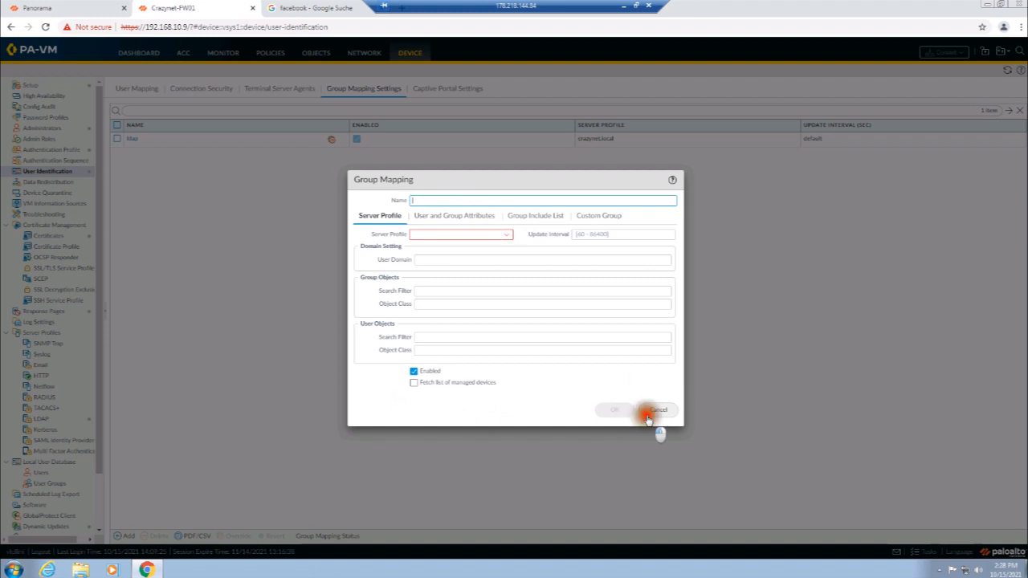
click(134, 142)
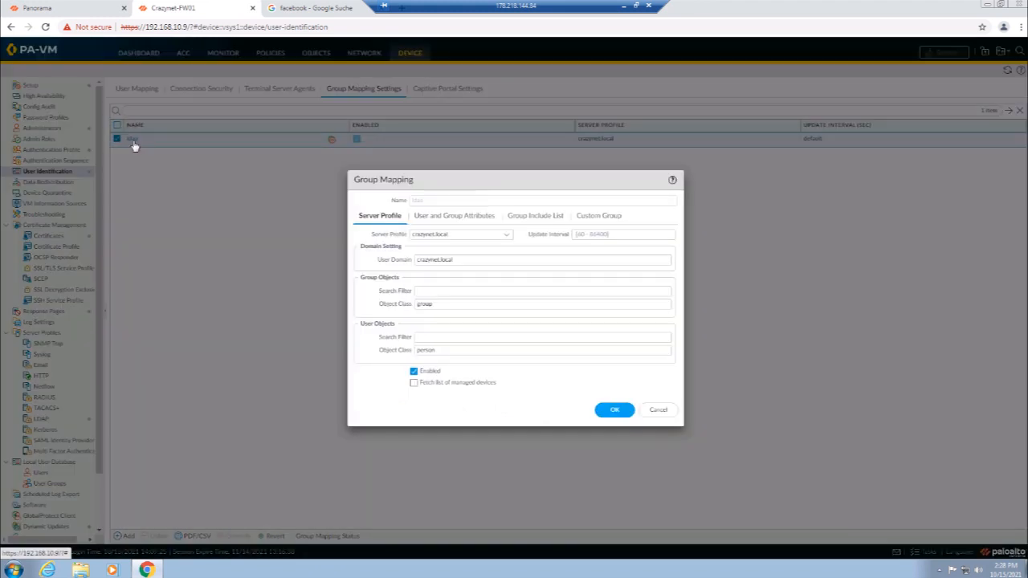
drag(436, 179, 414, 169)
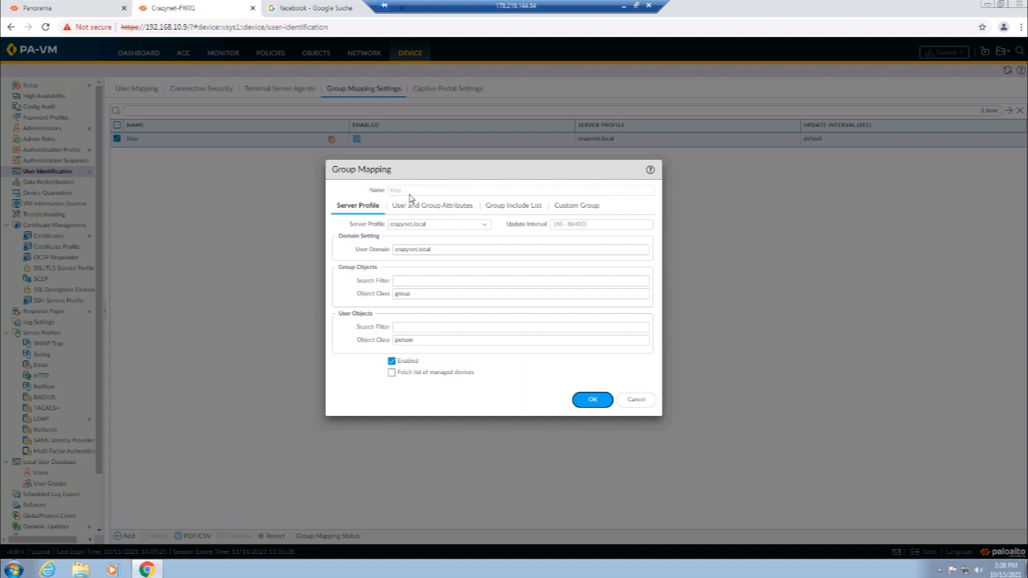
click(485, 225)
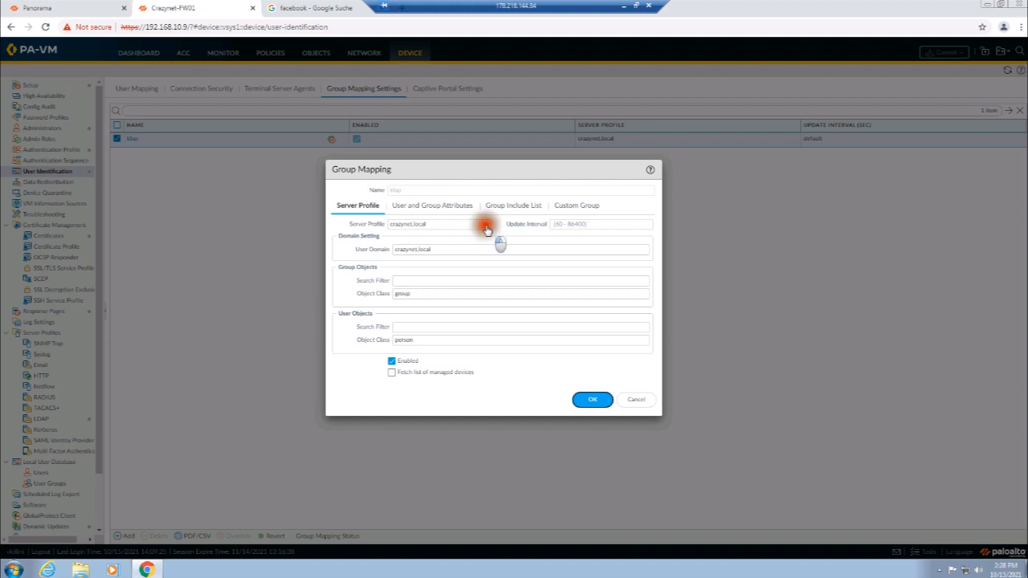
click(470, 237)
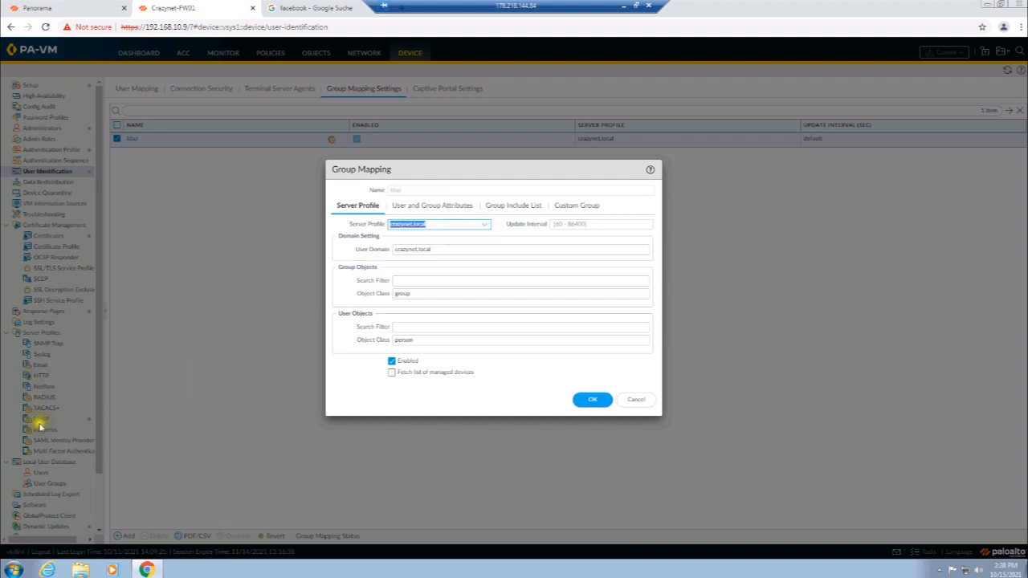
click(495, 243)
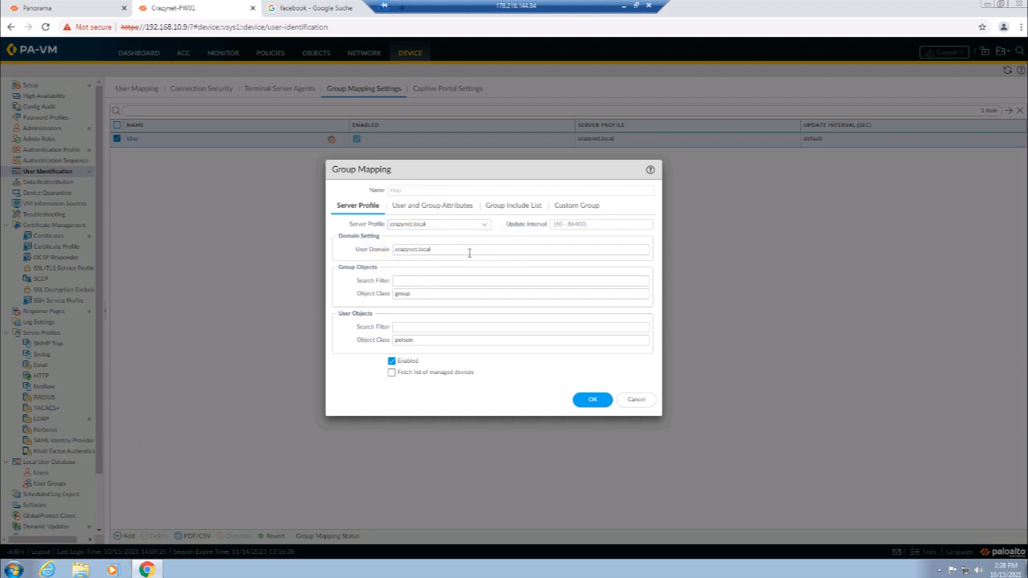
Expand DC=crazynet,DC=local in the group include list, inspect the included groups, and close the mapping without saving.
click(504, 206)
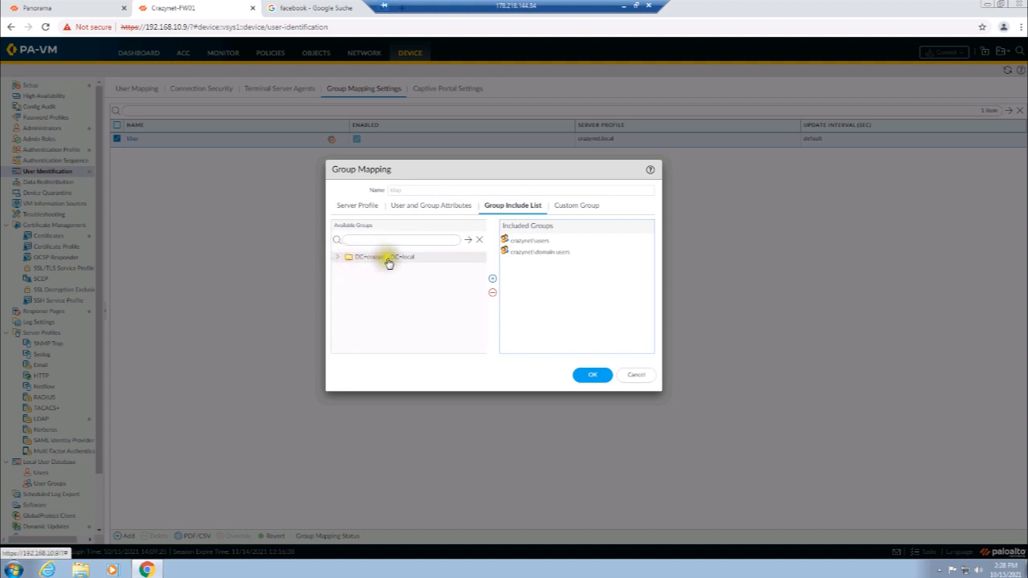
click(336, 258)
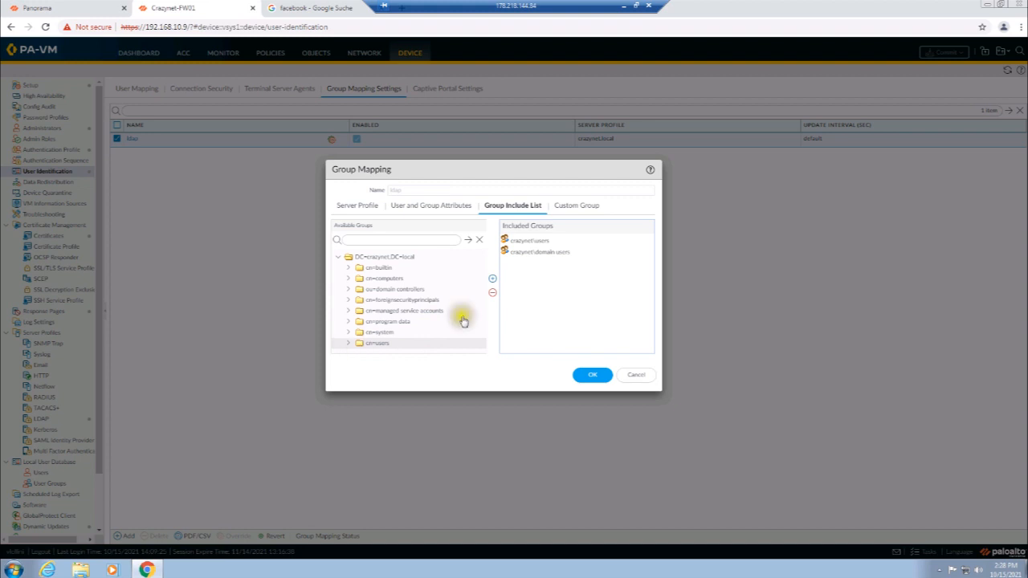
click(540, 242)
click(568, 253)
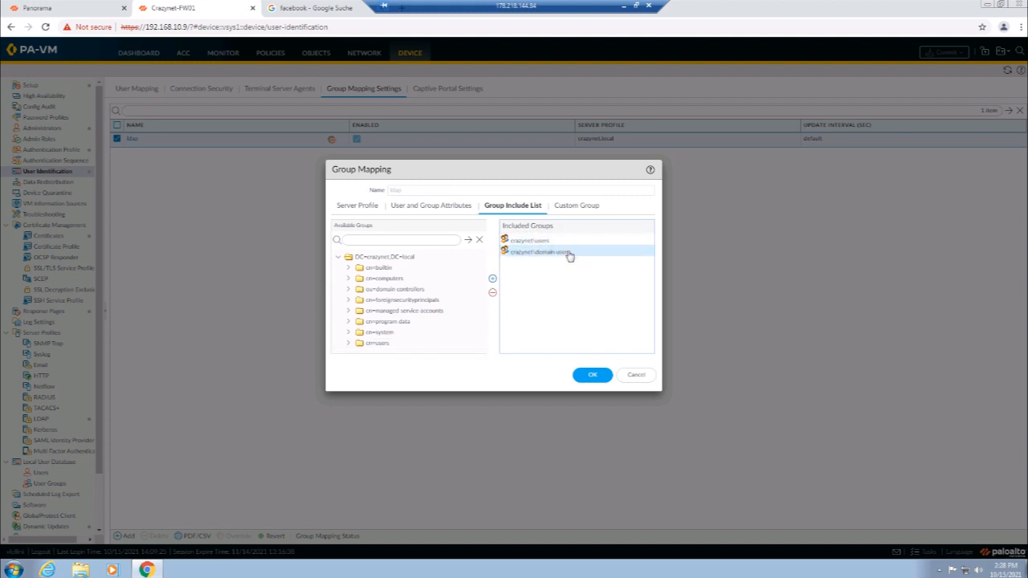
click(633, 376)
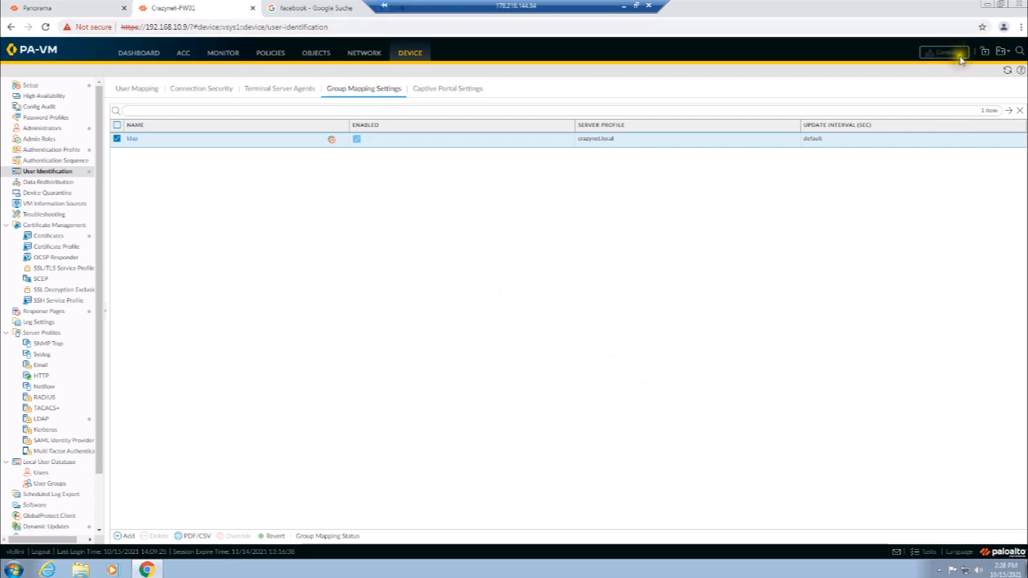
click(765, 201)
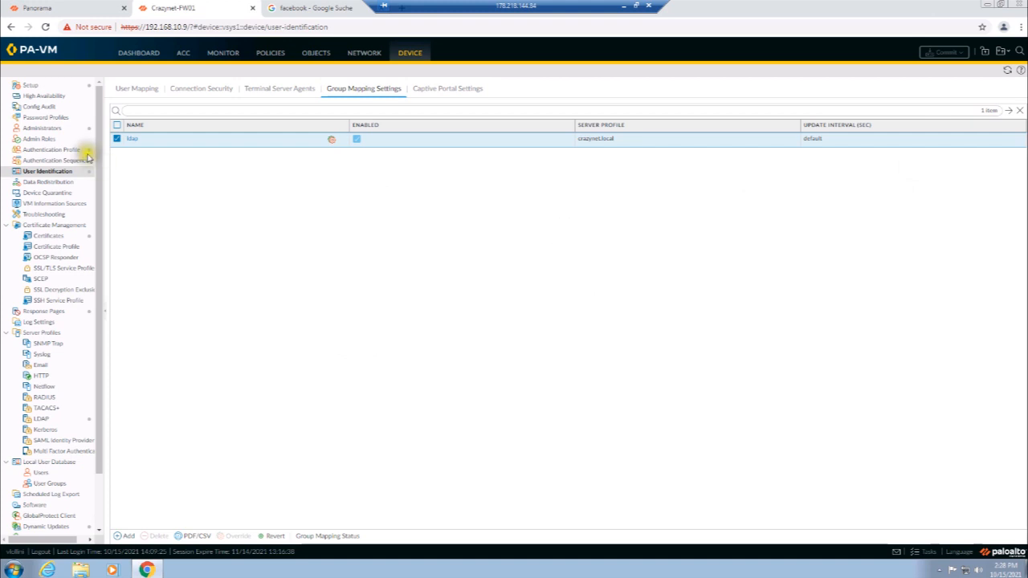
Examine the administrator account that uses auth profile, including its override settings, and close it without changes.
click(58, 129)
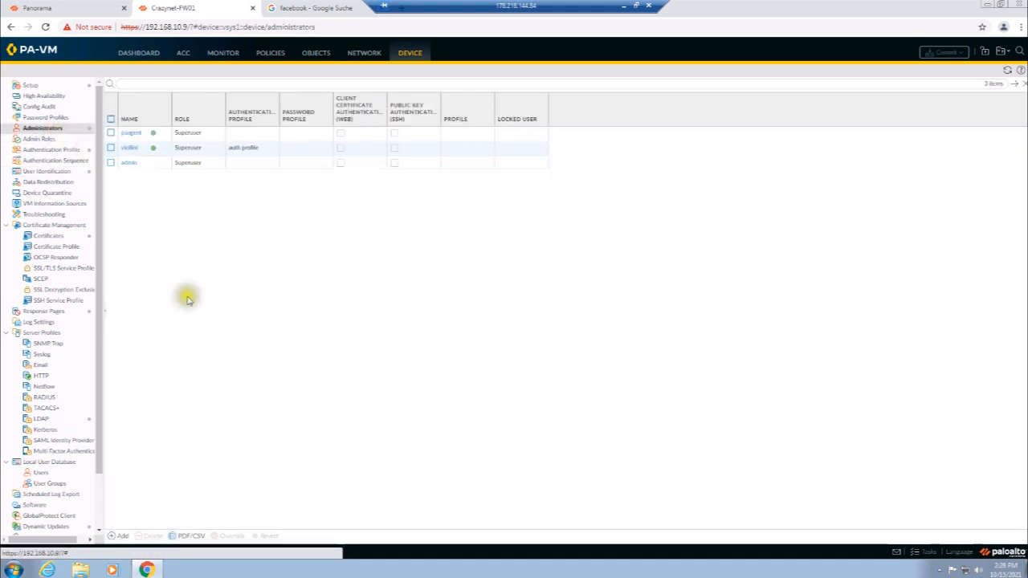
click(130, 148)
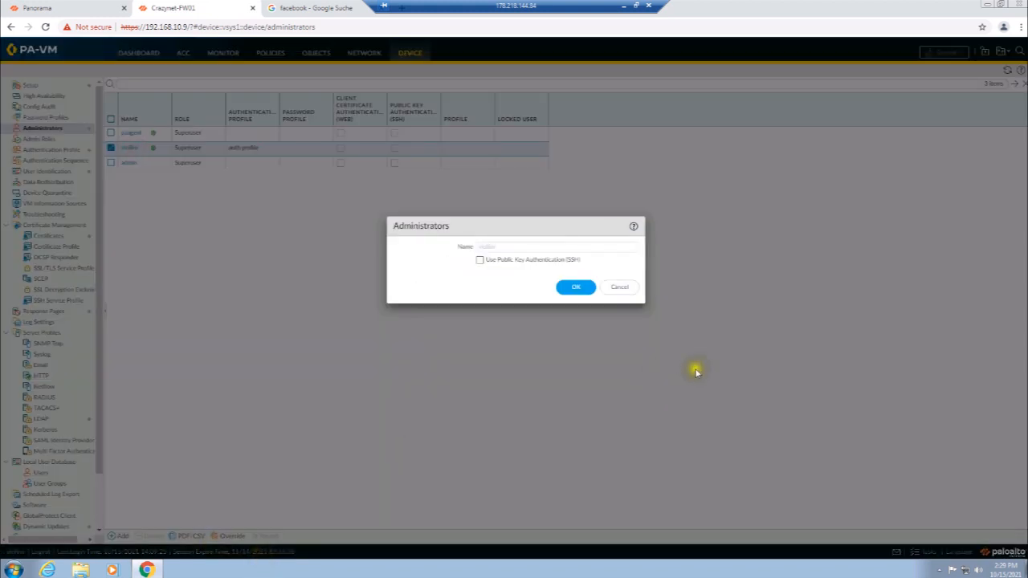
click(625, 286)
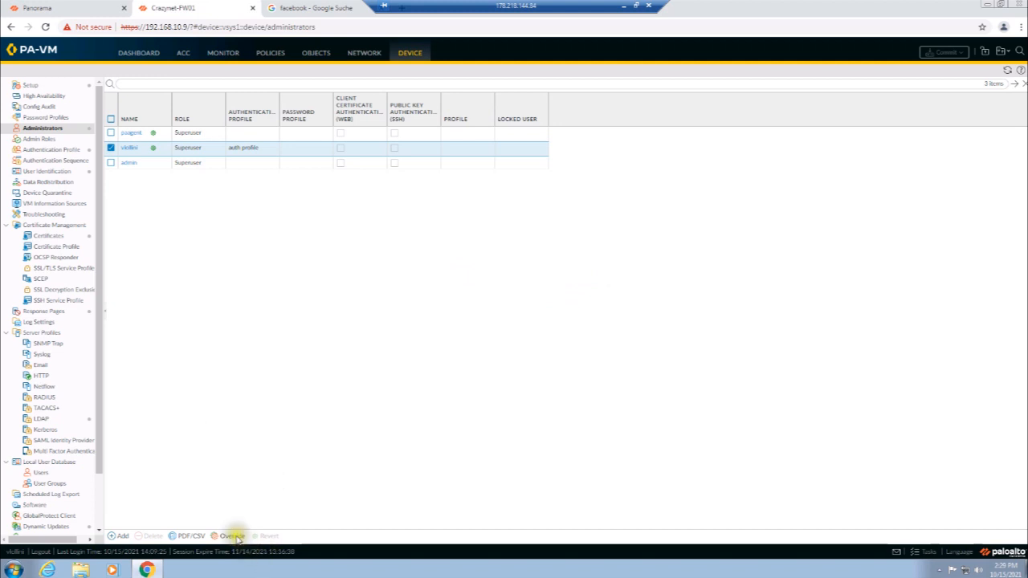
click(135, 148)
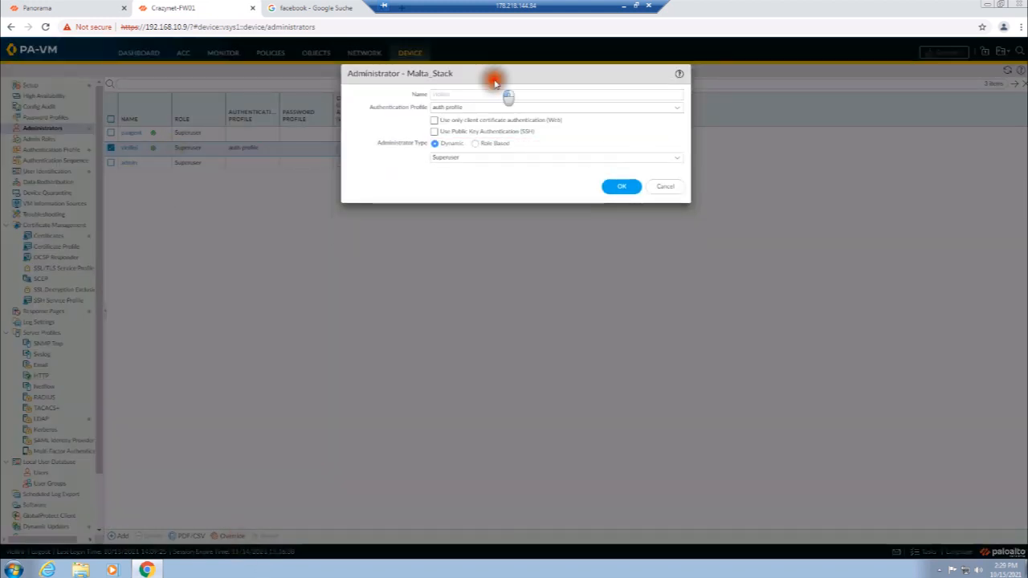
drag(496, 81, 386, 142)
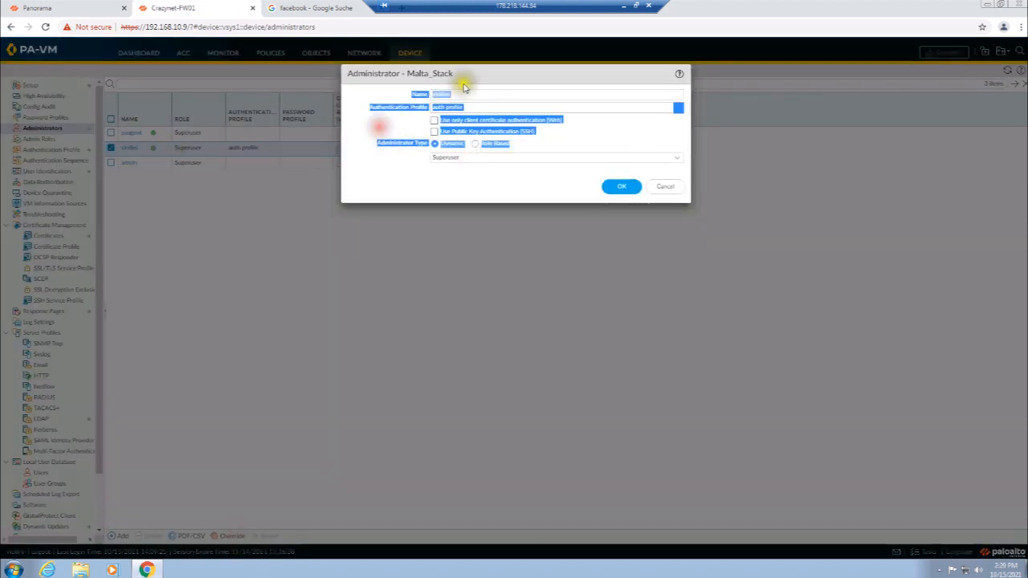
click(679, 186)
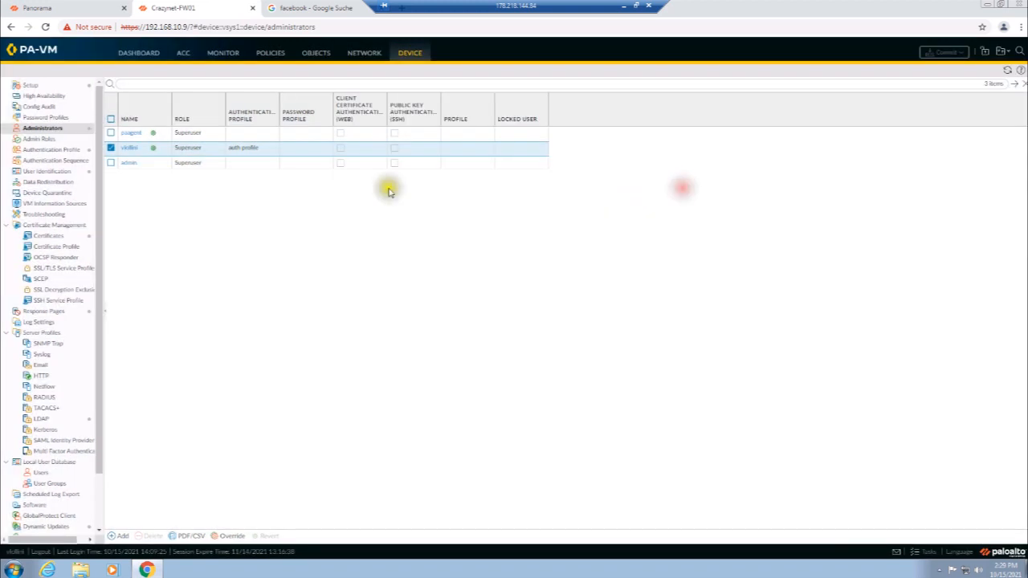
Reopen the override settings of the administrator assigned auth profile, review the available authentication profiles, and cancel.
click(232, 536)
drag(471, 73, 407, 169)
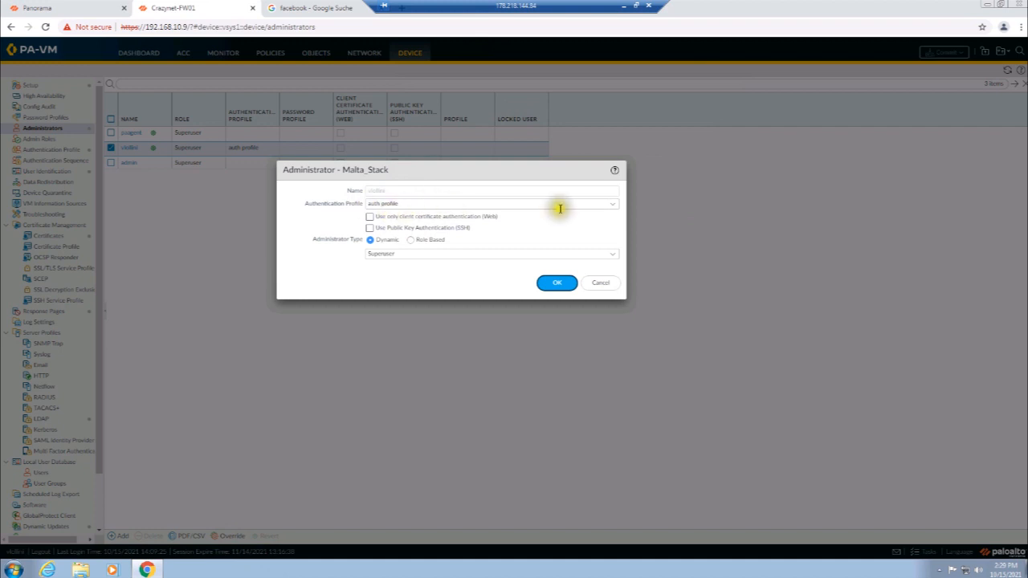
click(612, 205)
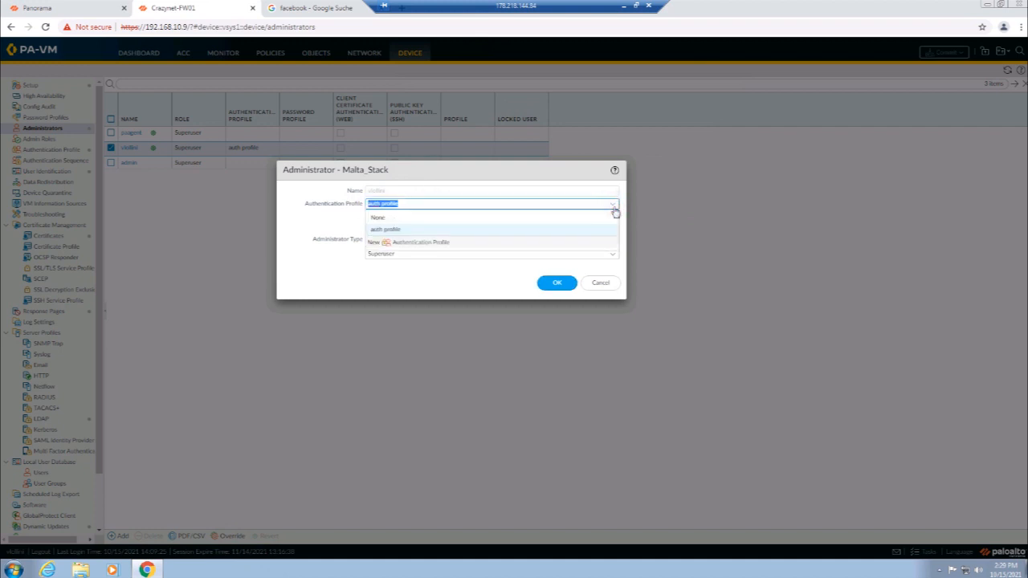
click(615, 211)
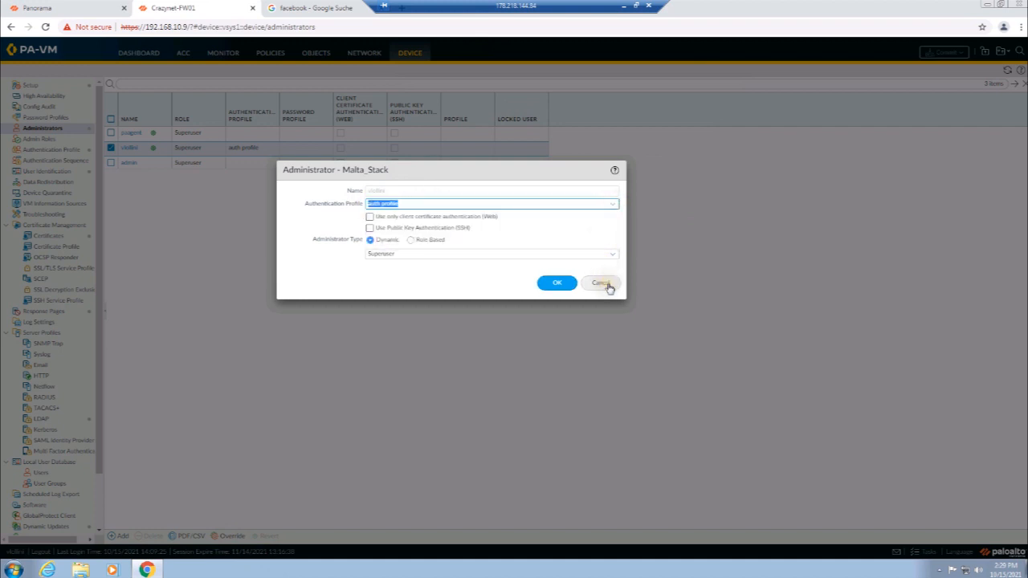
click(607, 285)
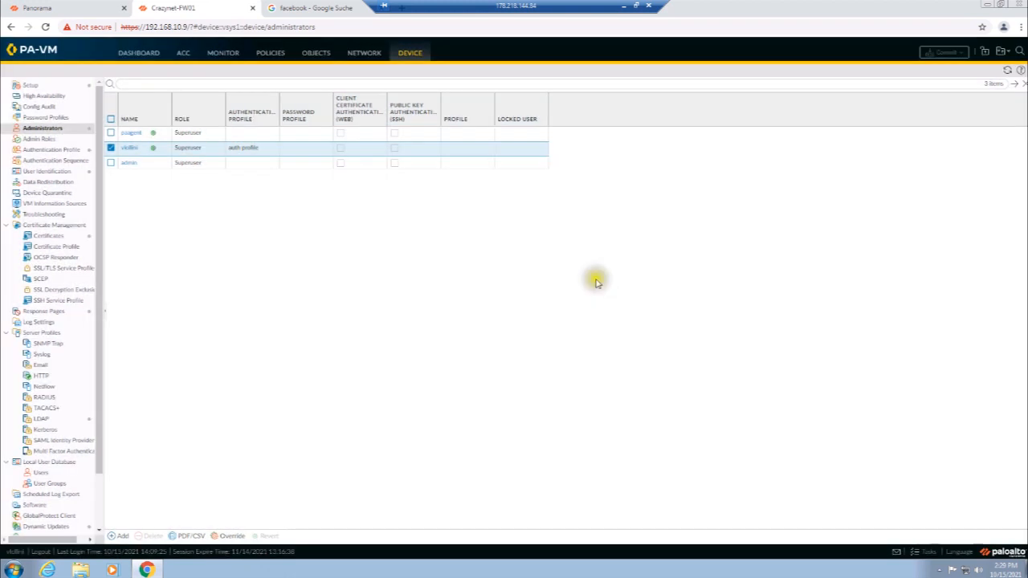
Open the override settings of the existing auth profile under Authentication Profile and examine its name.
click(53, 151)
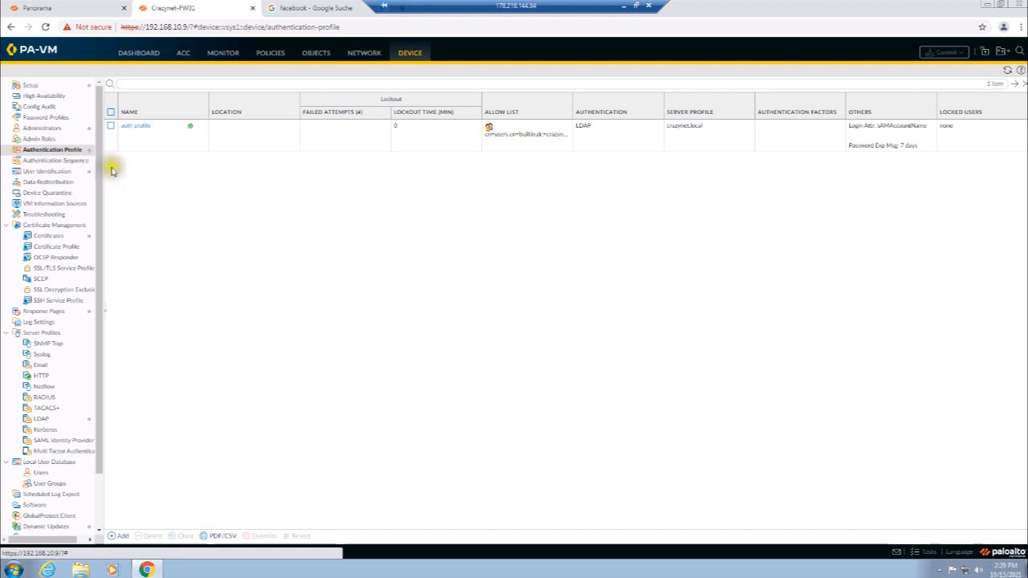
click(150, 136)
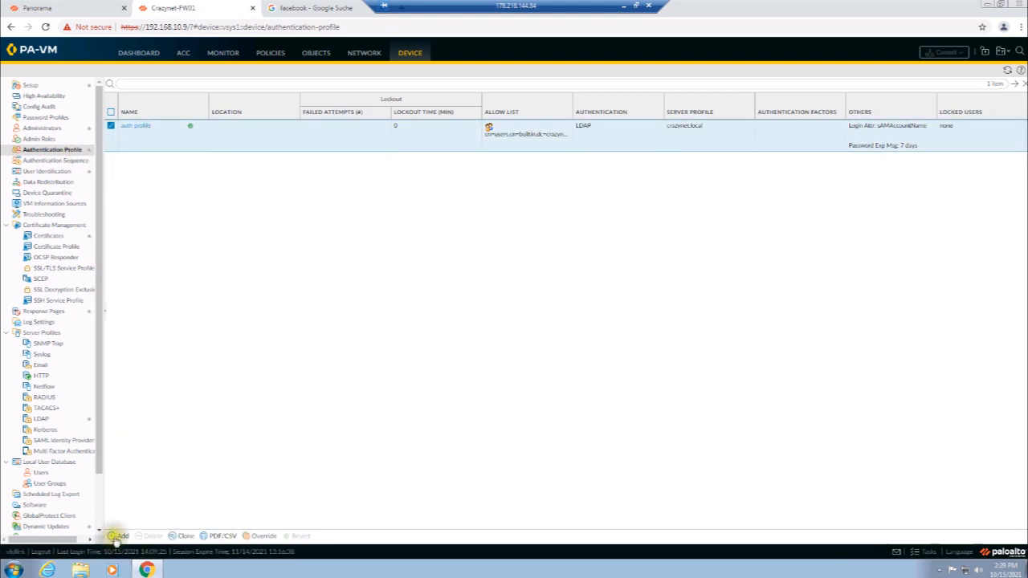
click(249, 535)
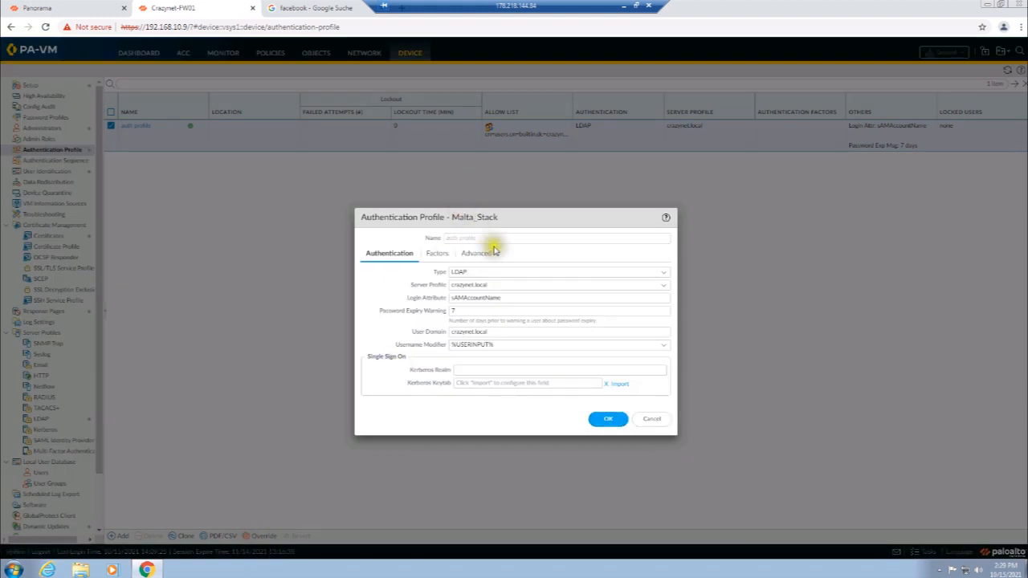
drag(438, 236, 474, 241)
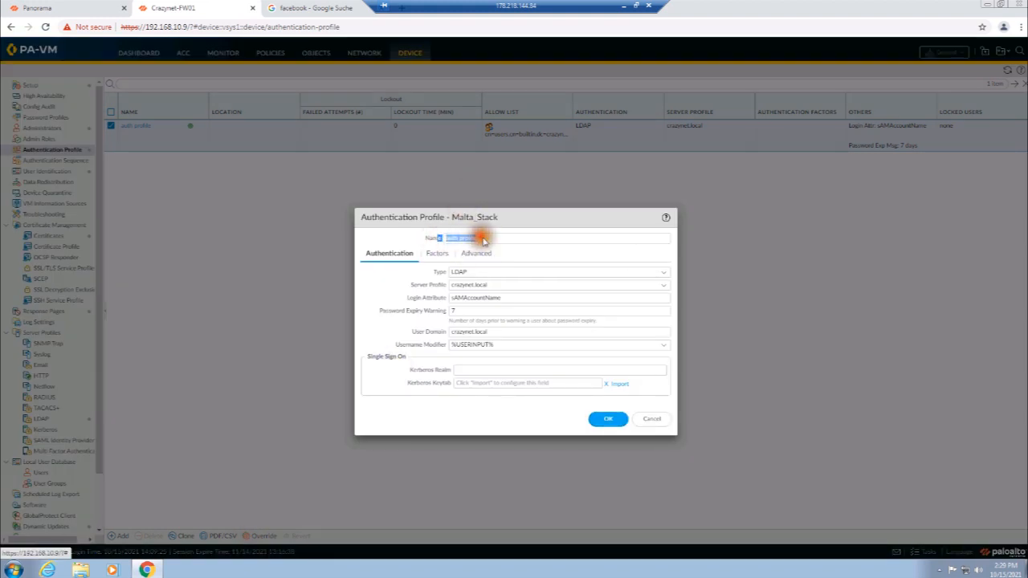
drag(519, 219, 519, 202)
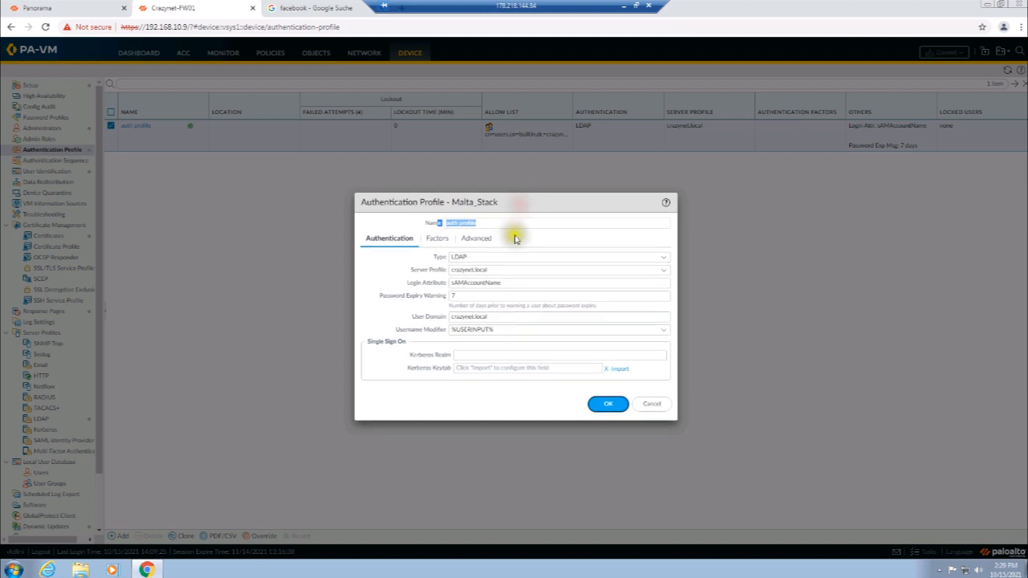
Review the authentication type and server profile choices, keeping LDAP and crazynet.local.
click(664, 262)
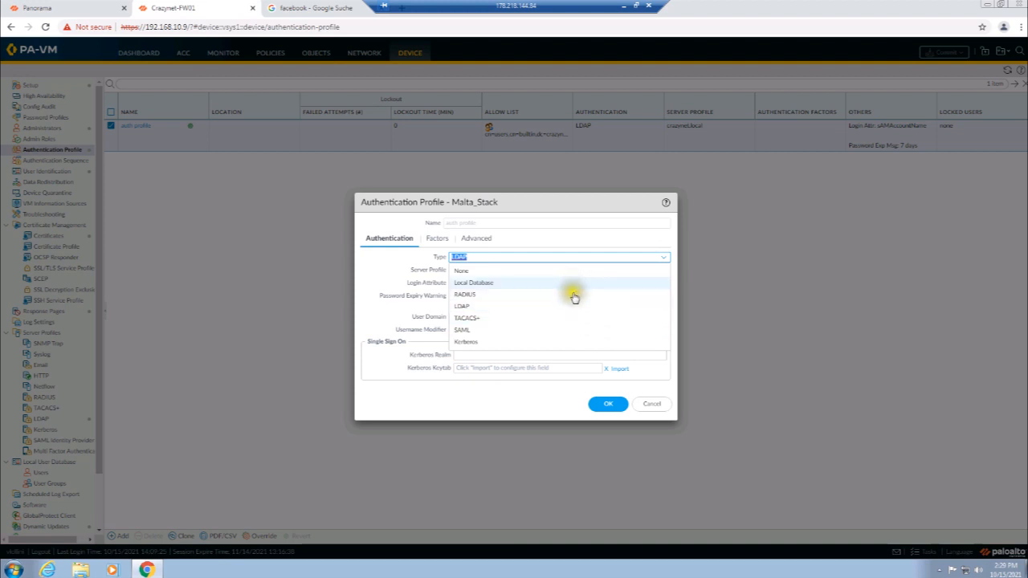
click(579, 350)
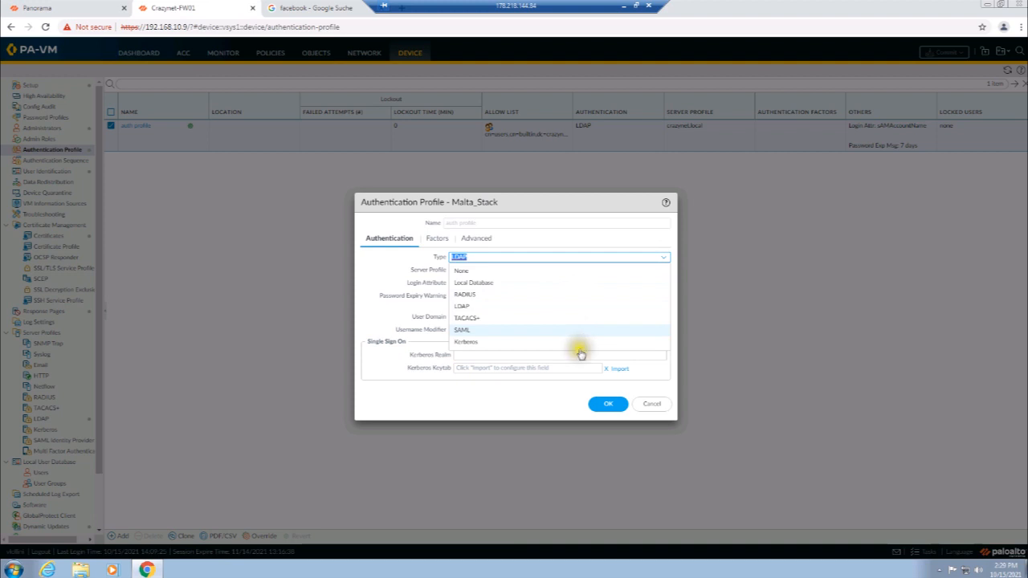
click(395, 277)
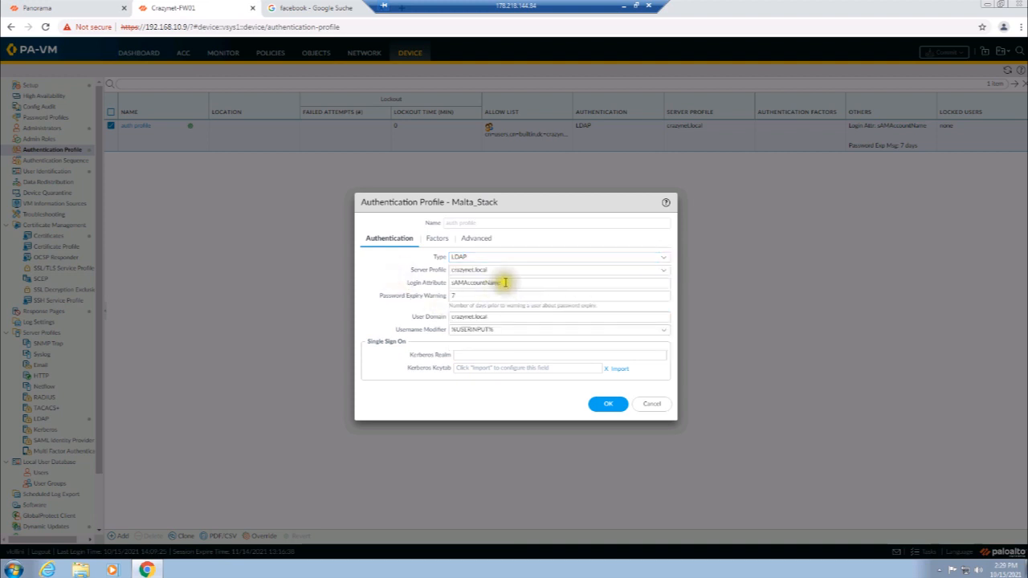
click(660, 271)
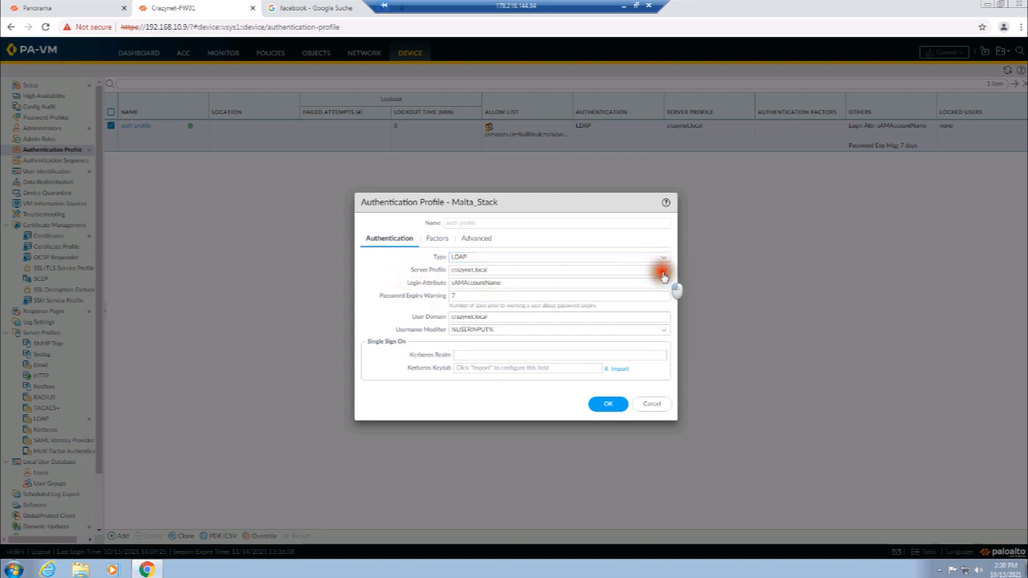
click(662, 273)
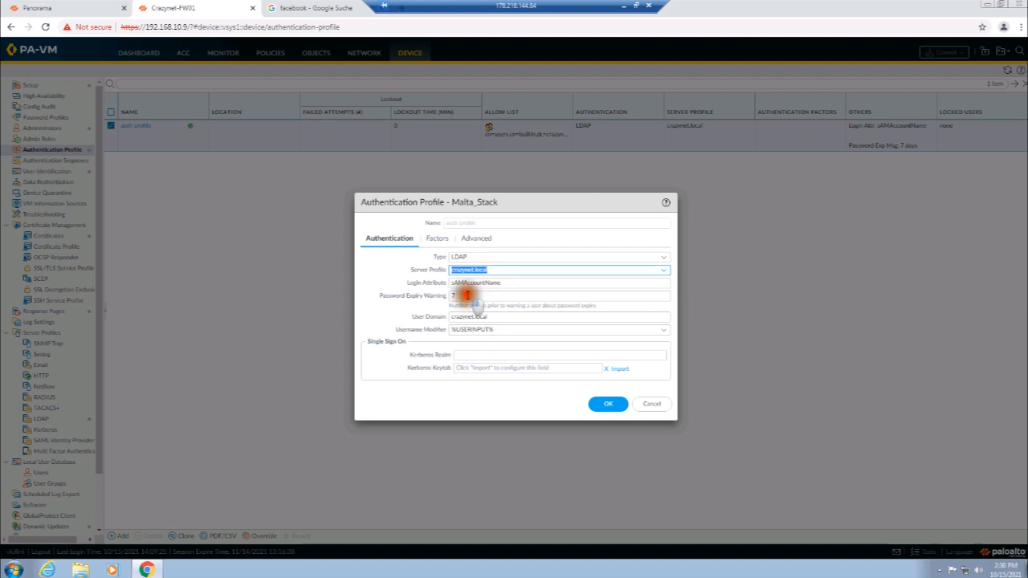
Set the password expiry warning to 60 days and keep %USERINPUT% as the username modifier.
click(368, 296)
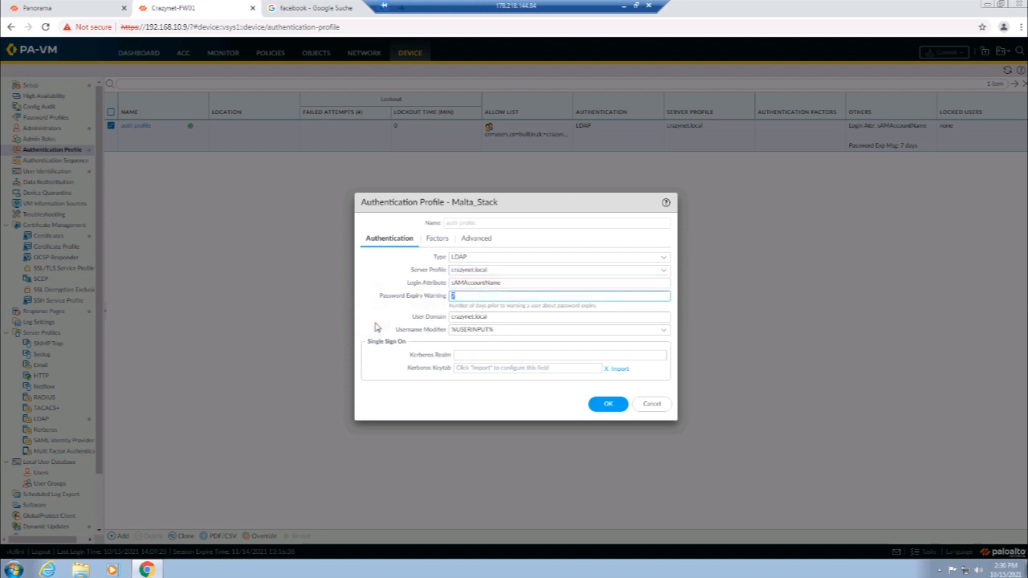
click(374, 325)
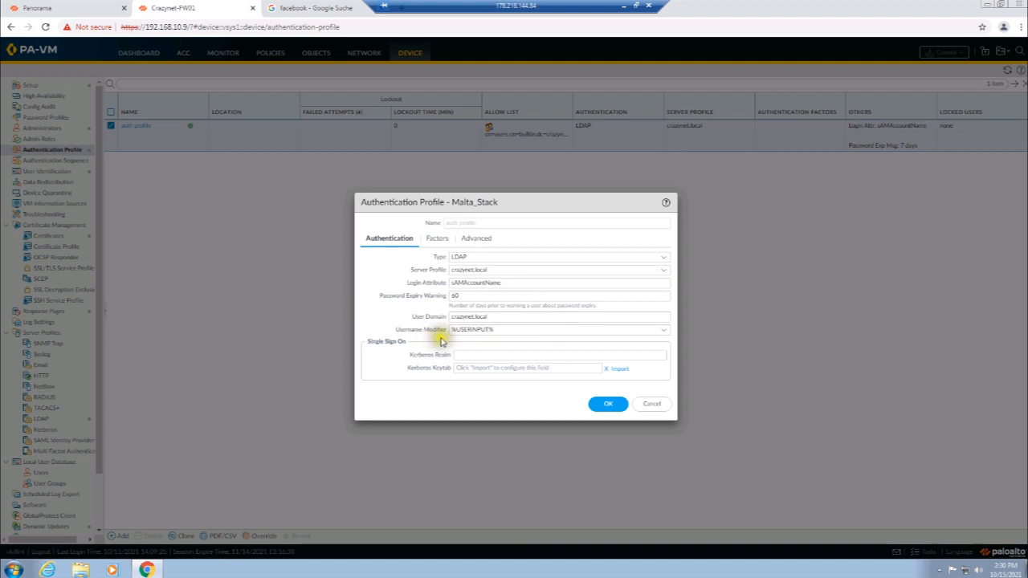
click(665, 330)
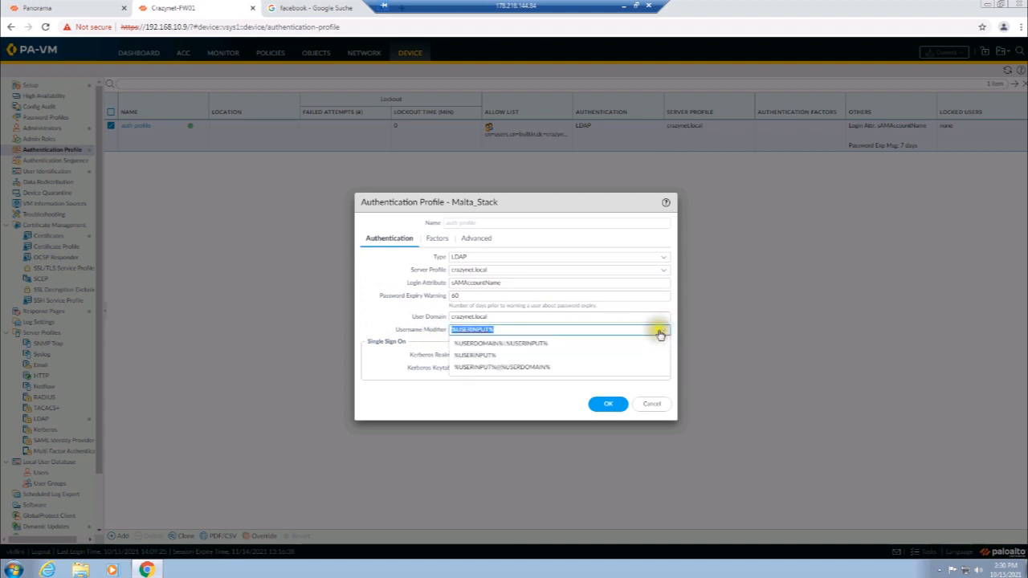
click(593, 356)
click(455, 346)
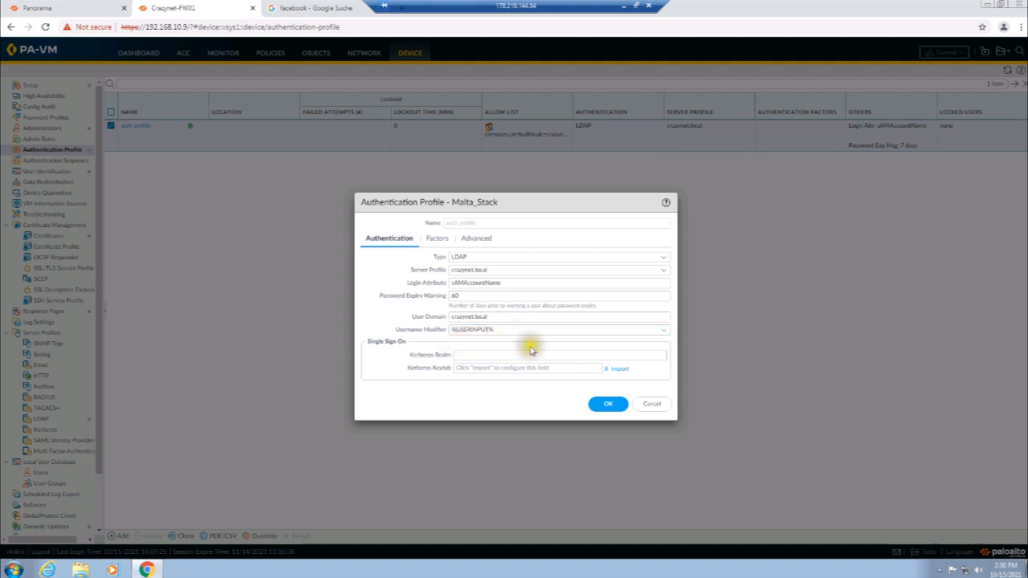
Enable additional authentication factors for the profile and add a blank factor entry.
click(436, 236)
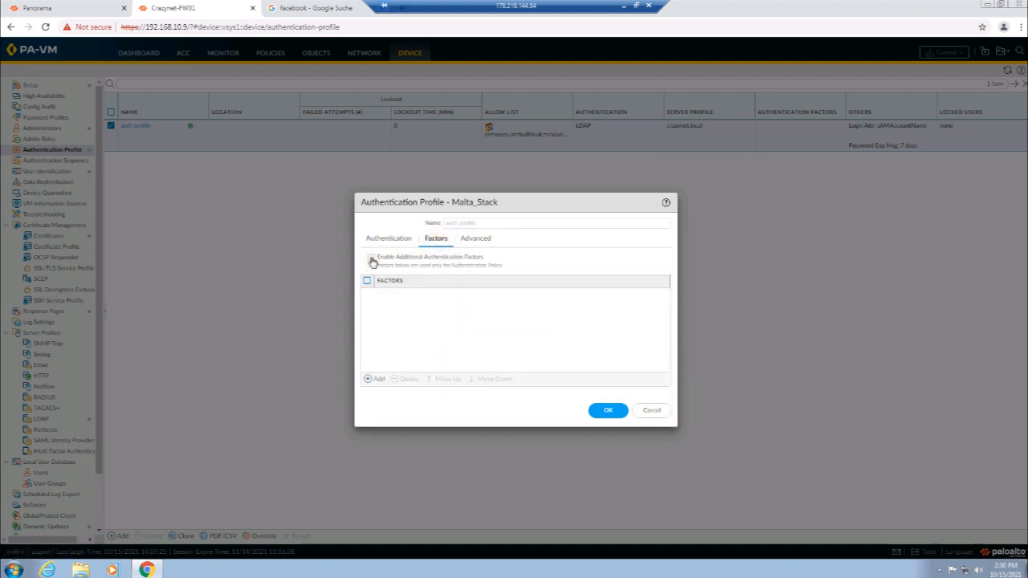
click(372, 260)
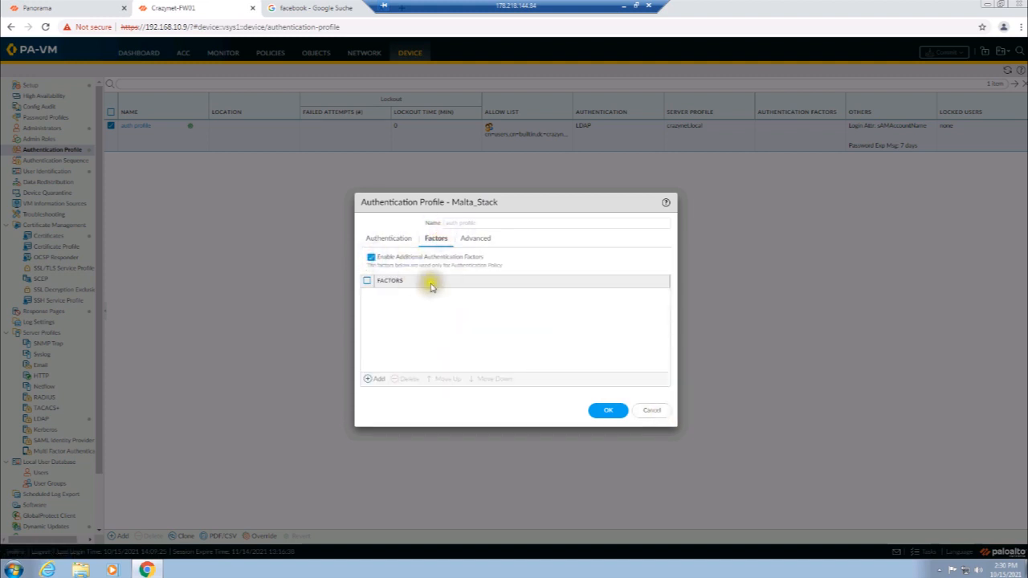
click(376, 379)
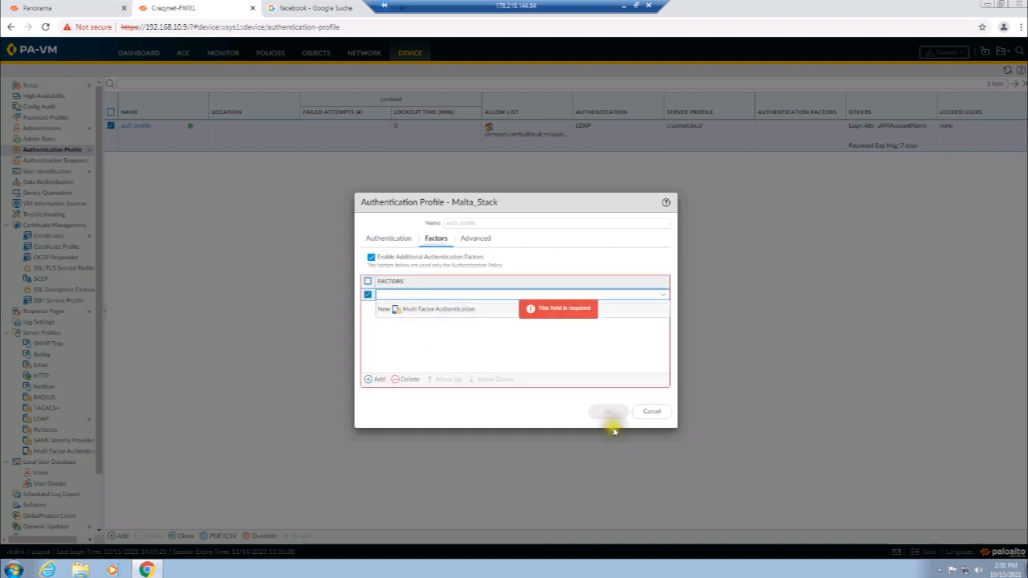
Inspect the authentication profile's allow list and account lockout settings, and discard all changes to the profile.
click(481, 238)
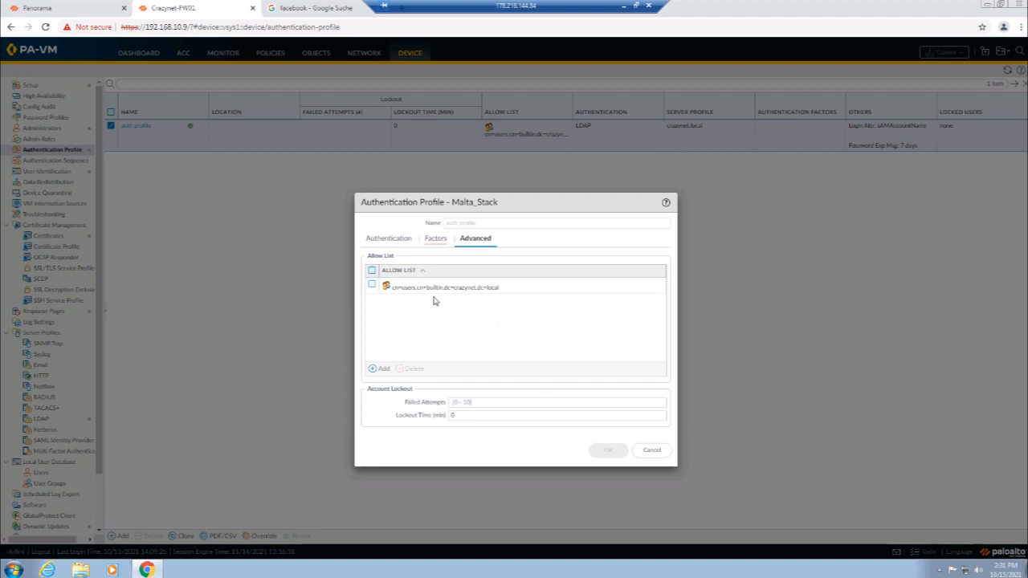
click(653, 452)
click(655, 455)
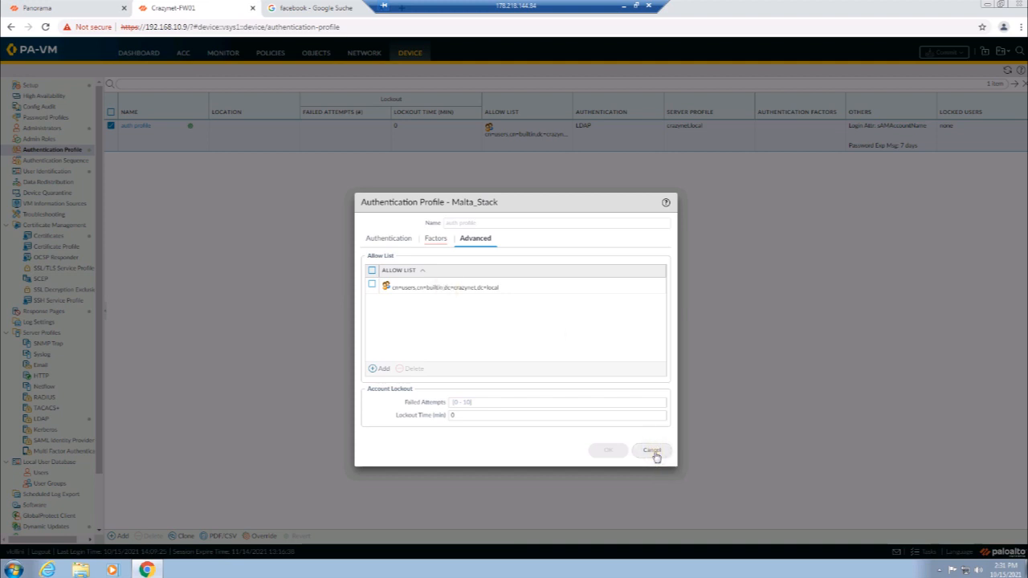
click(655, 454)
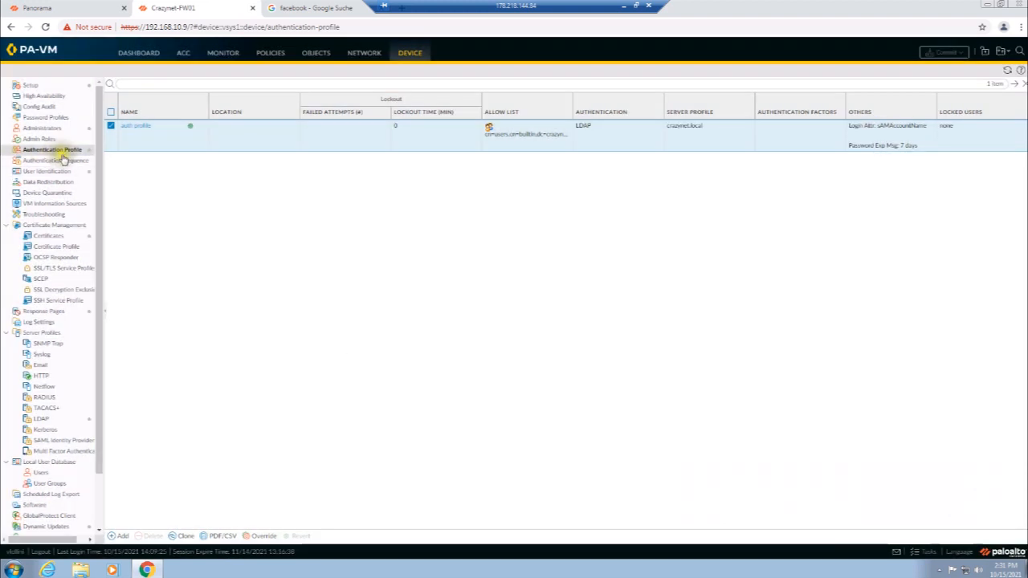
Return to the administrators, open the override for the account using auth profile, and check its name and authentication profile, keeping auth profile.
click(50, 129)
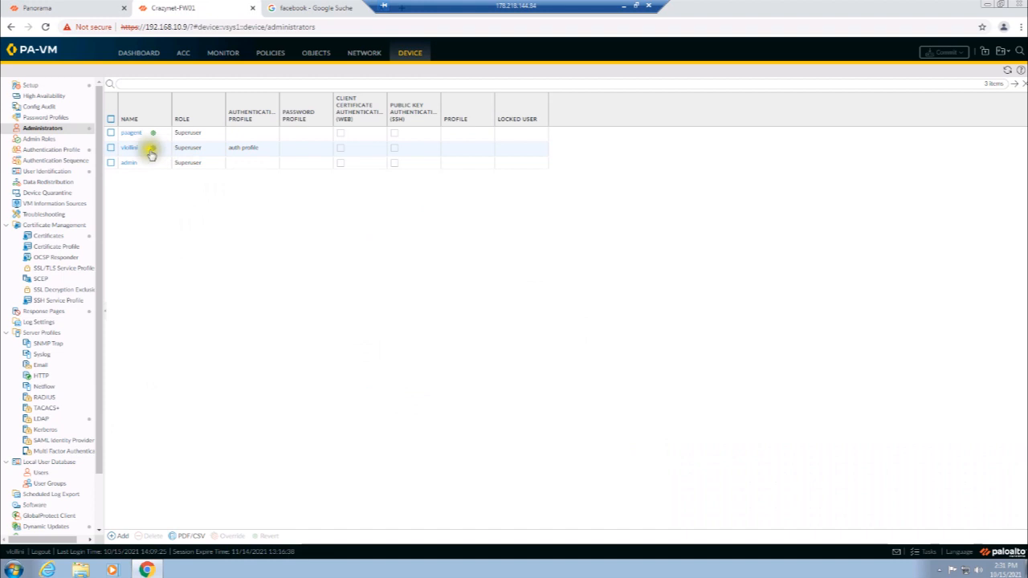
click(310, 151)
click(217, 534)
drag(481, 76, 435, 189)
click(458, 190)
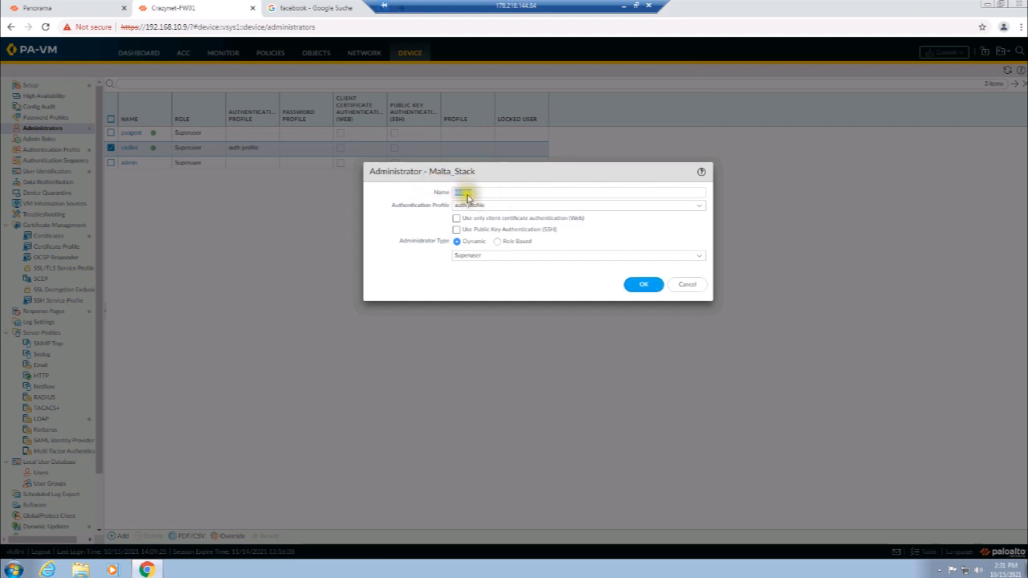
click(698, 205)
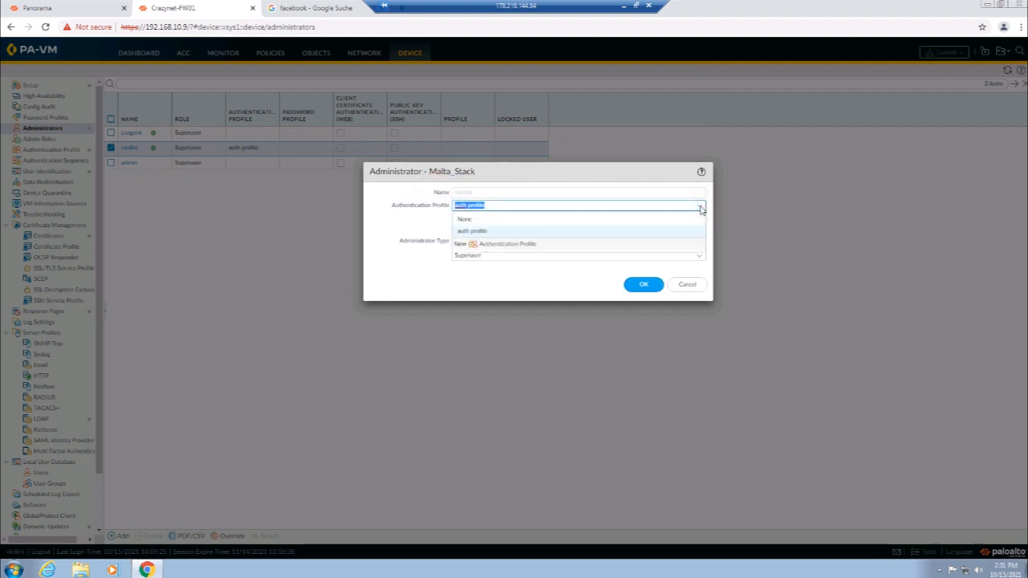
click(546, 231)
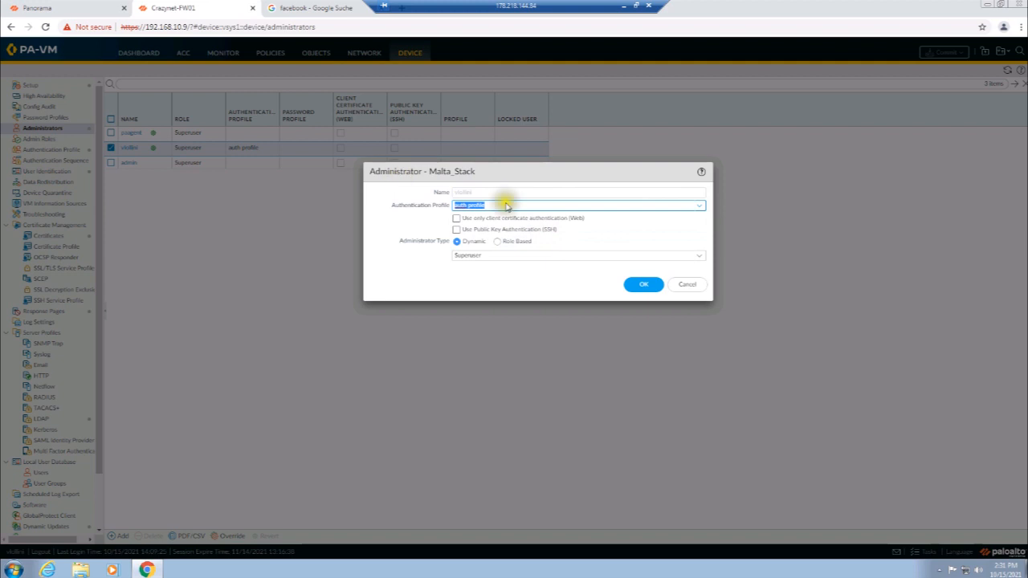
Review the dynamic role options for the administrator type, keep Superuser, and close the account without saving.
click(697, 257)
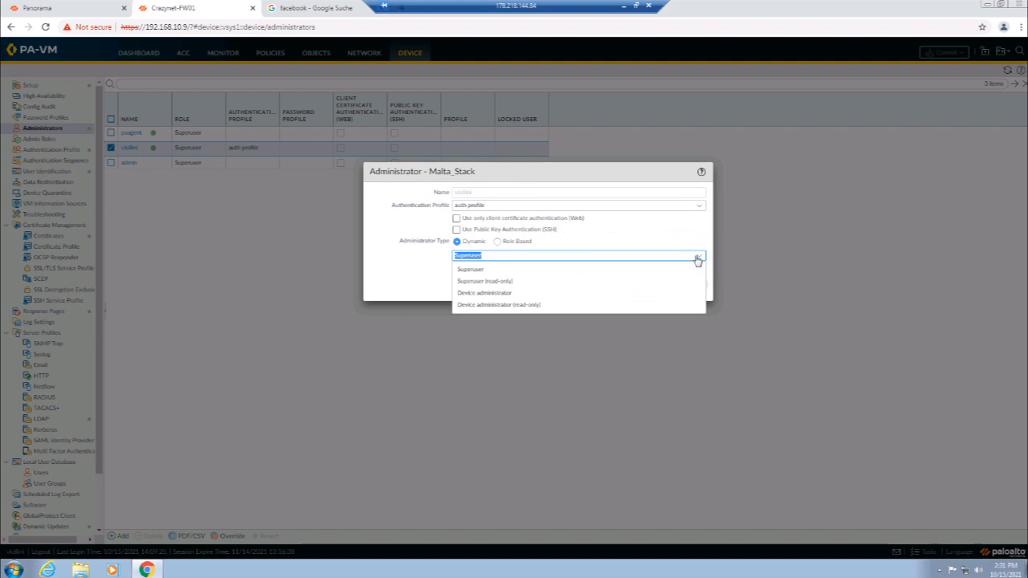
click(695, 258)
click(575, 279)
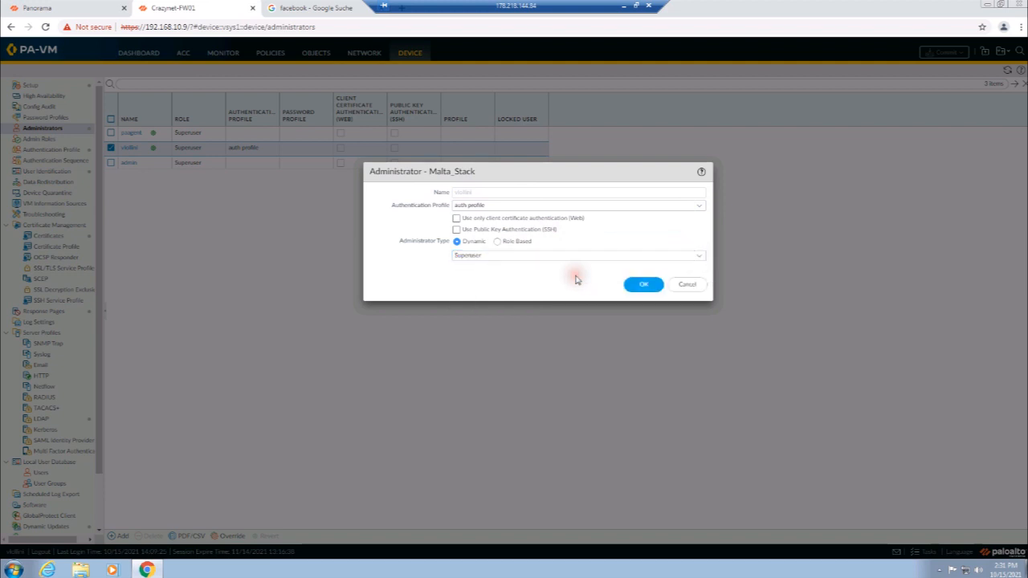
click(703, 259)
click(701, 256)
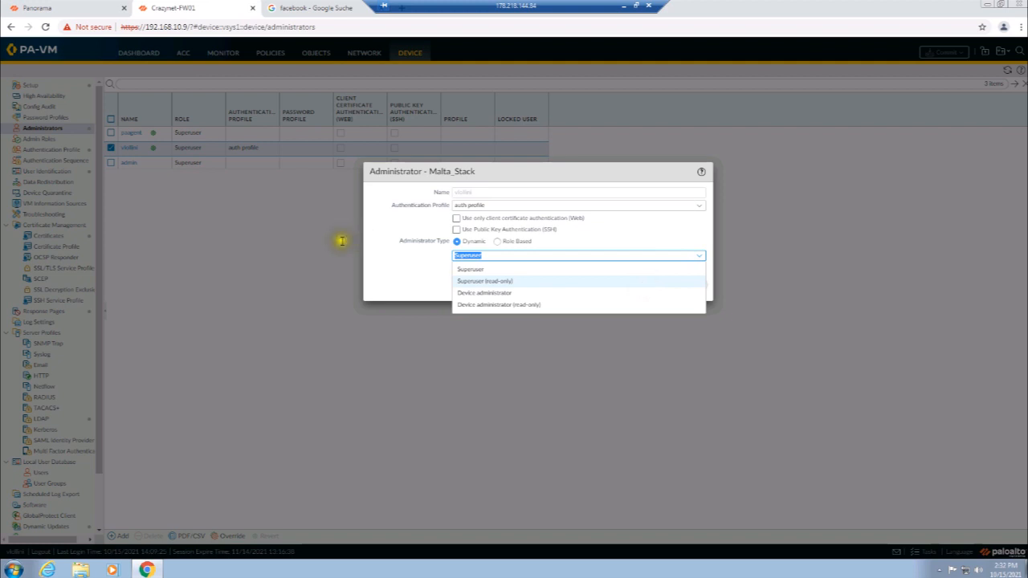
click(413, 282)
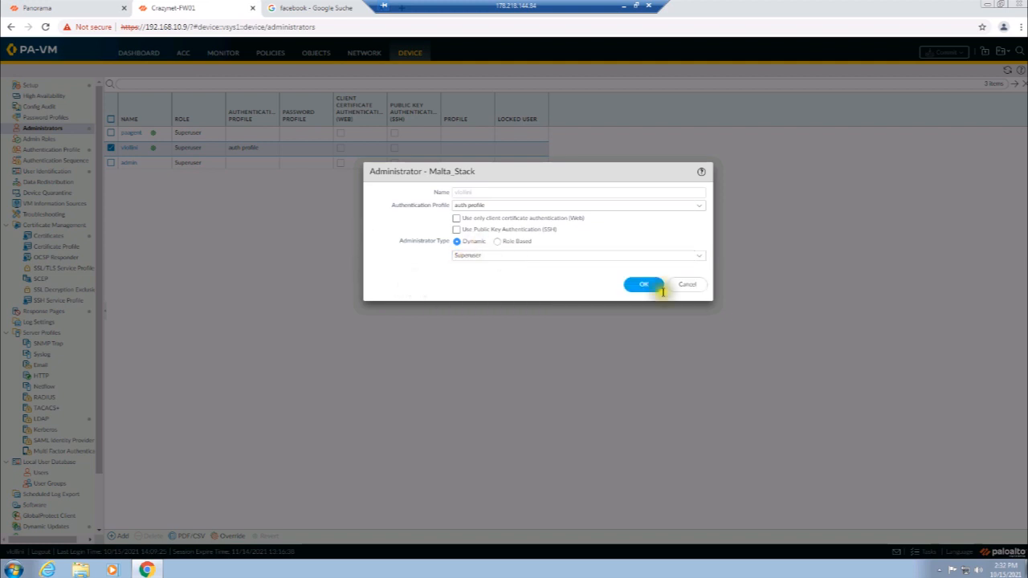
click(692, 285)
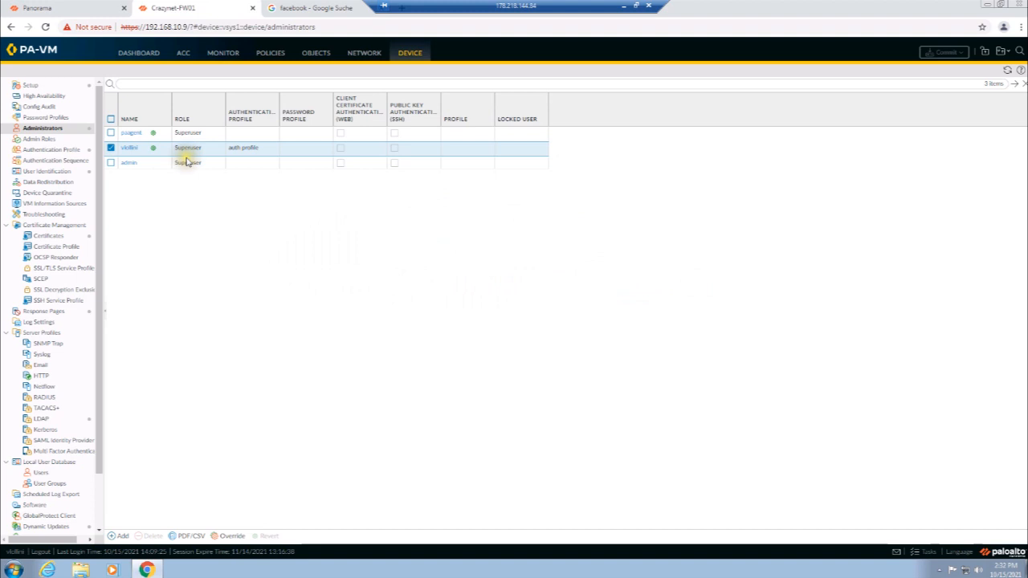
Inspect the inside zone's User Identification settings and interfaces, and close the zone without saving.
click(364, 53)
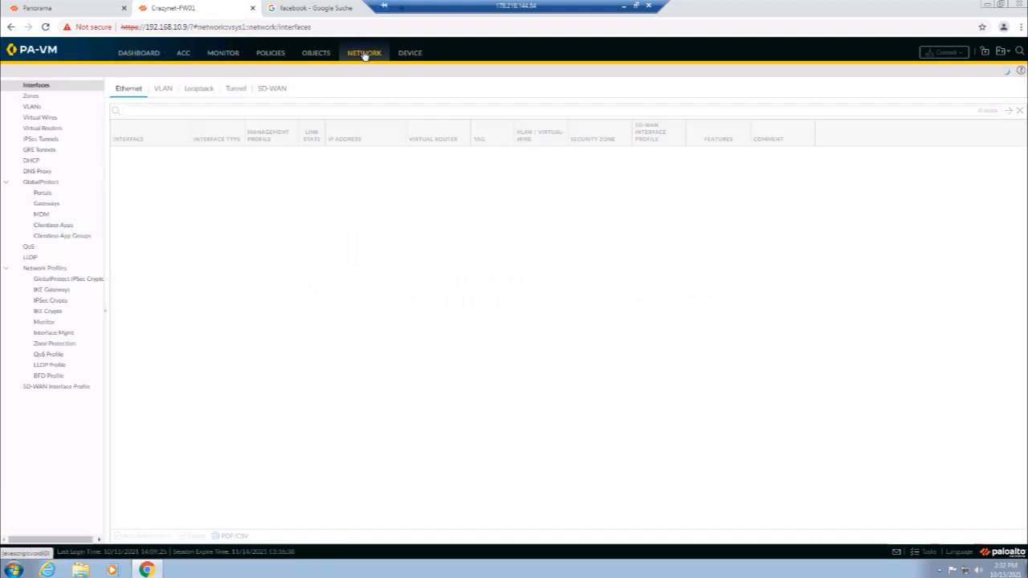
click(32, 95)
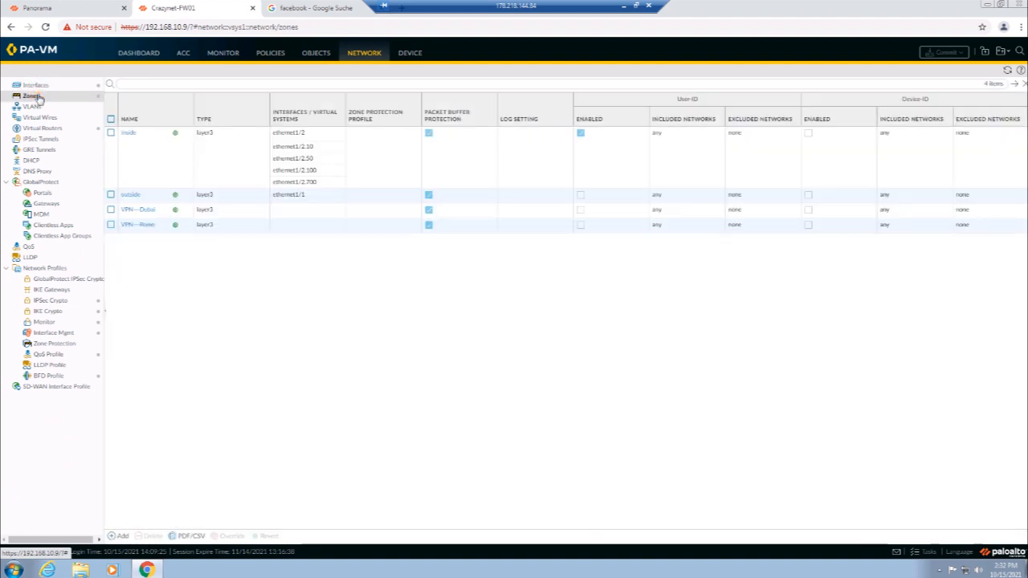
click(130, 133)
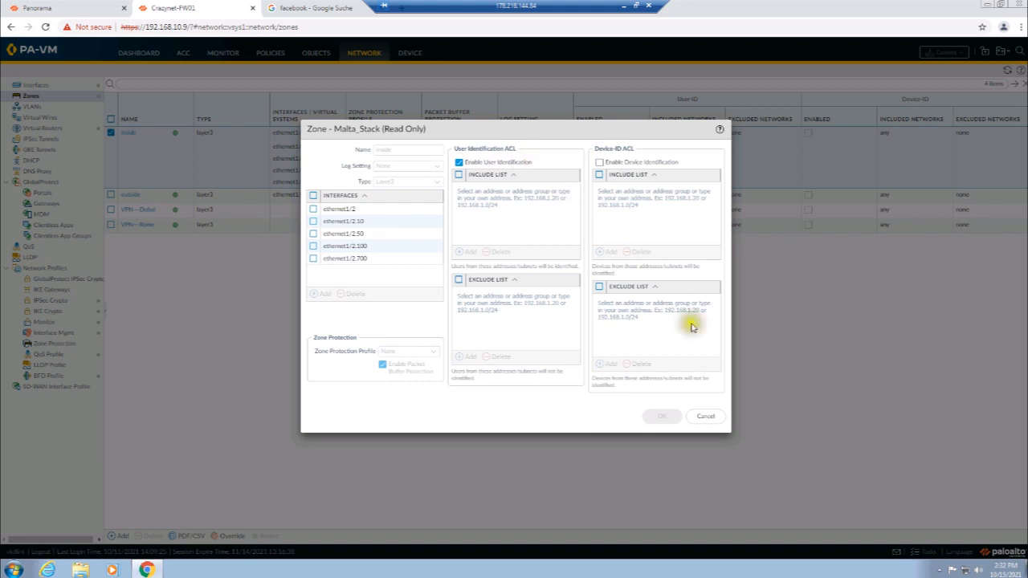
click(706, 417)
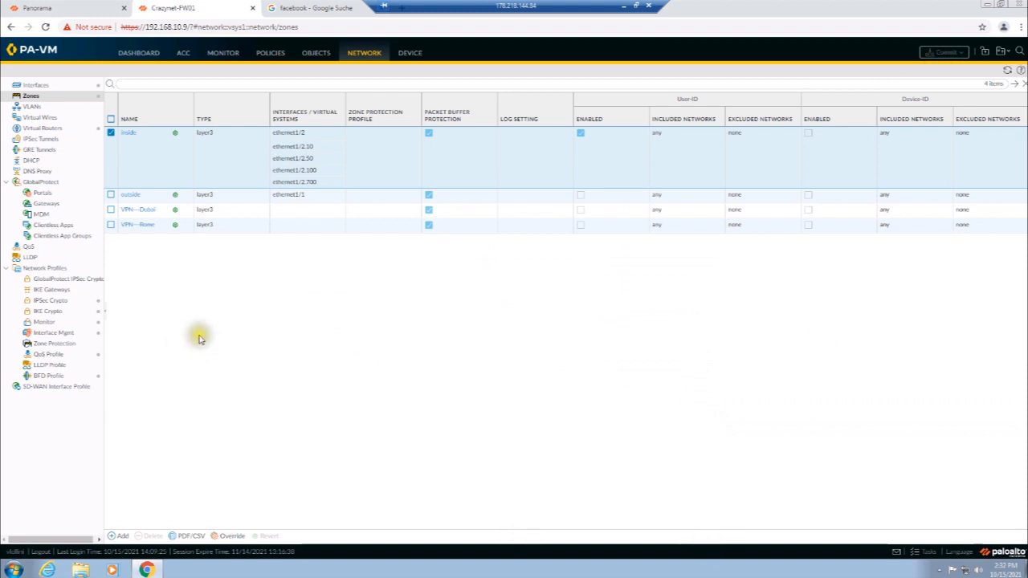
Open the device's service route configuration and check the source interface and source address used for LDAP.
click(413, 57)
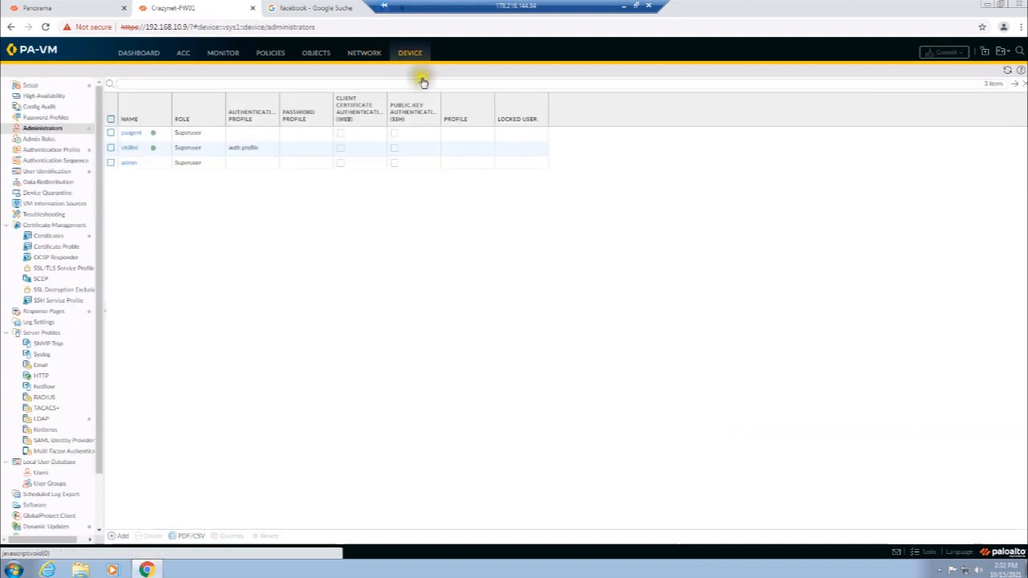
click(31, 84)
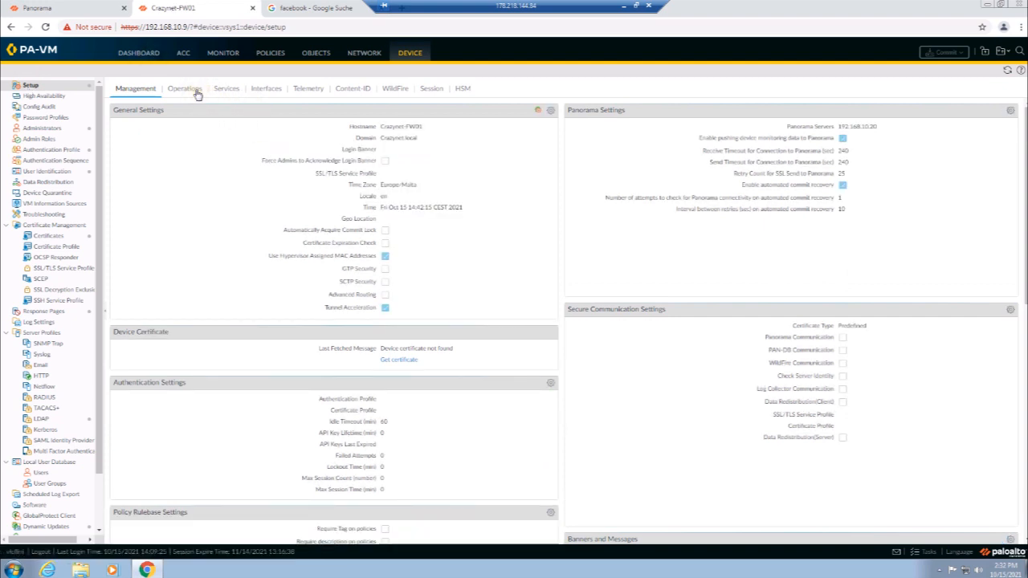
click(222, 88)
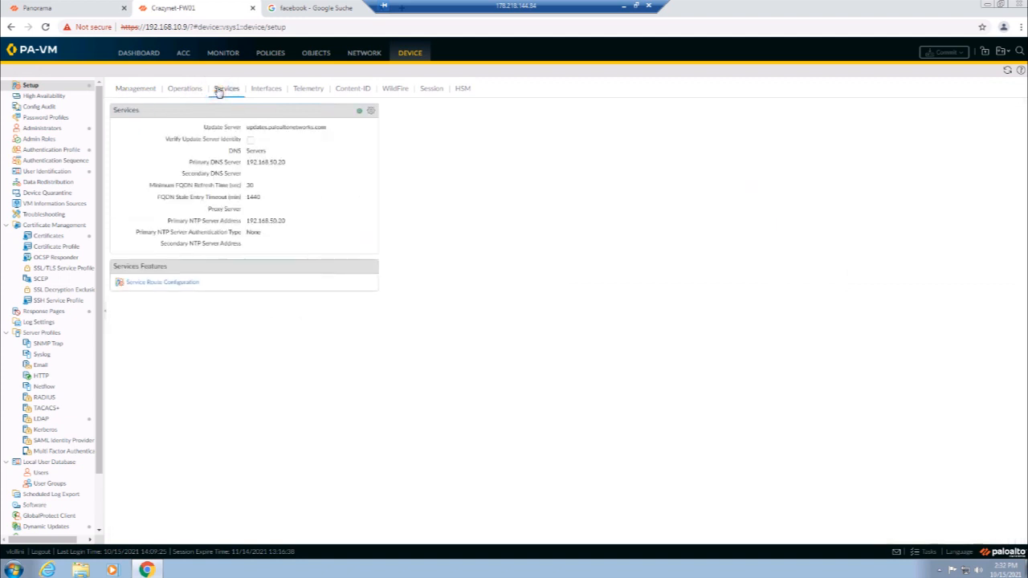
click(150, 286)
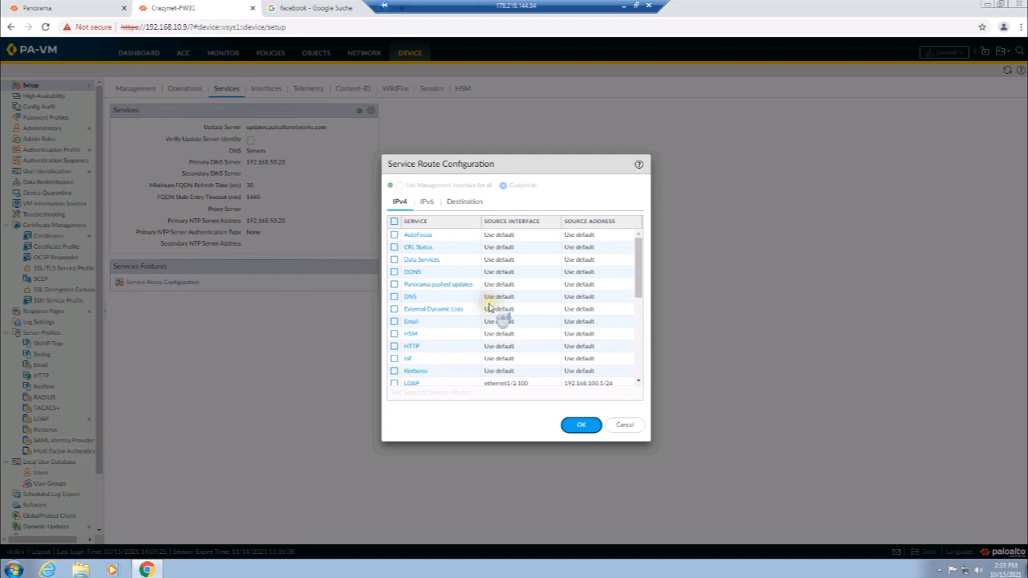
scroll(514, 306, down, 2)
click(412, 276)
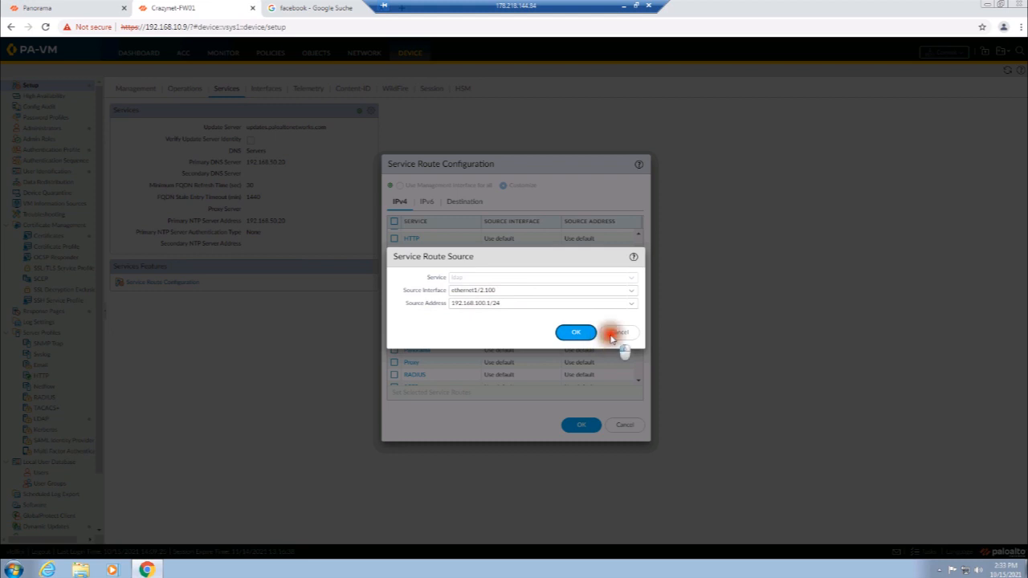
click(572, 333)
Check the source interface and address of the UID Agent service route, and close the service route configuration without saving.
scroll(544, 336, down, 3)
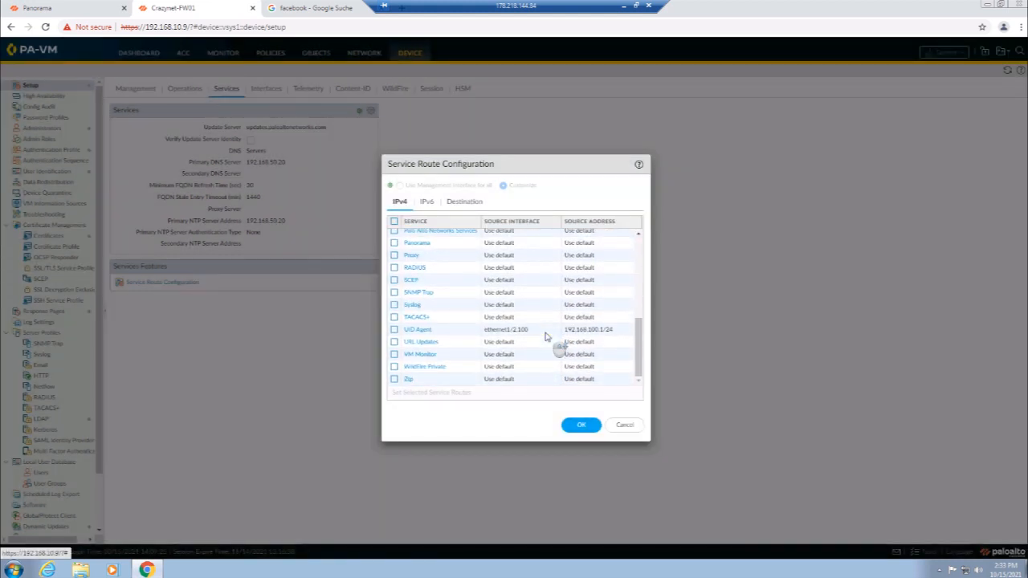
click(459, 330)
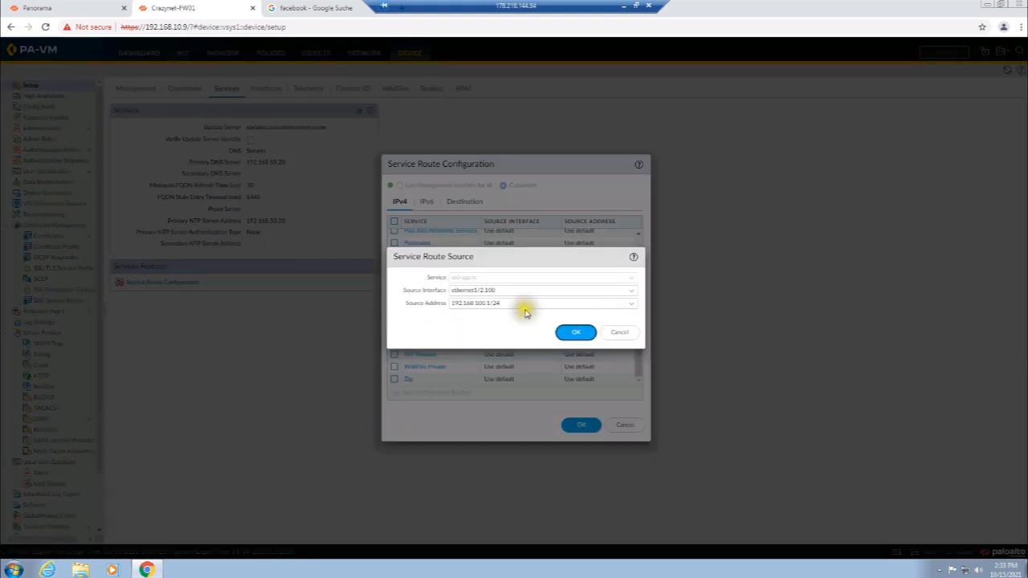
click(618, 333)
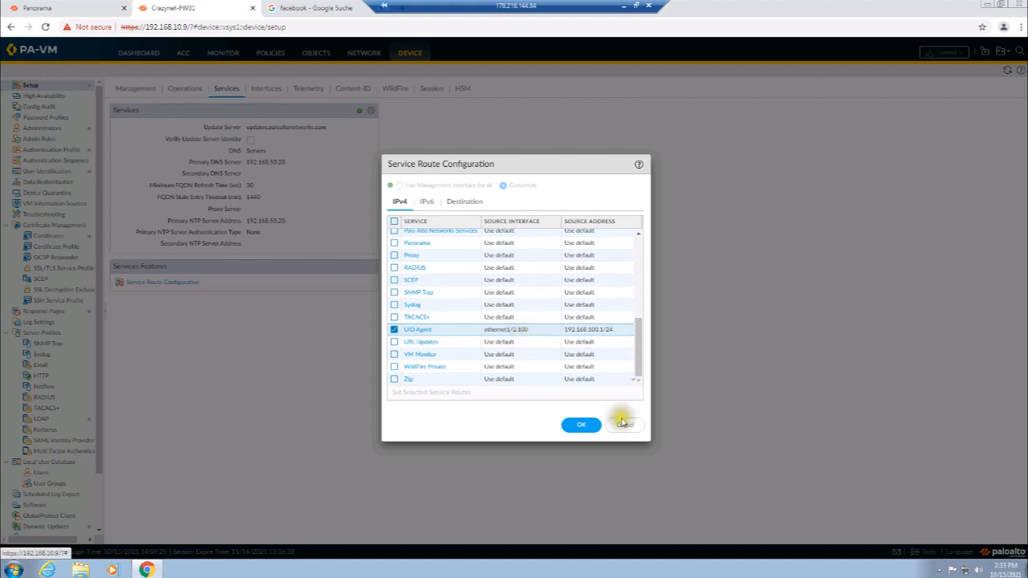
click(623, 422)
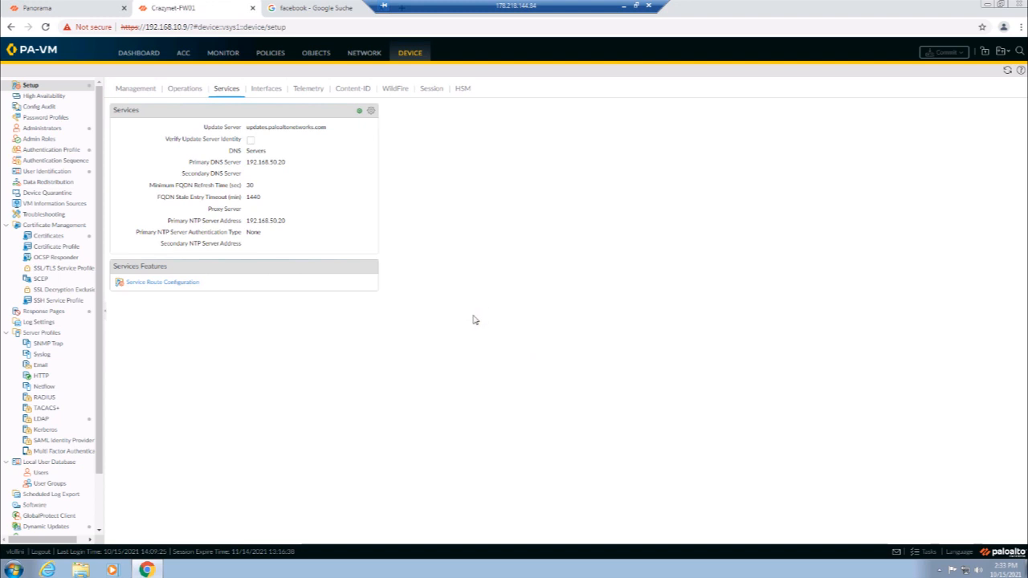
View the firewall dashboard and open the traffic log.
click(139, 54)
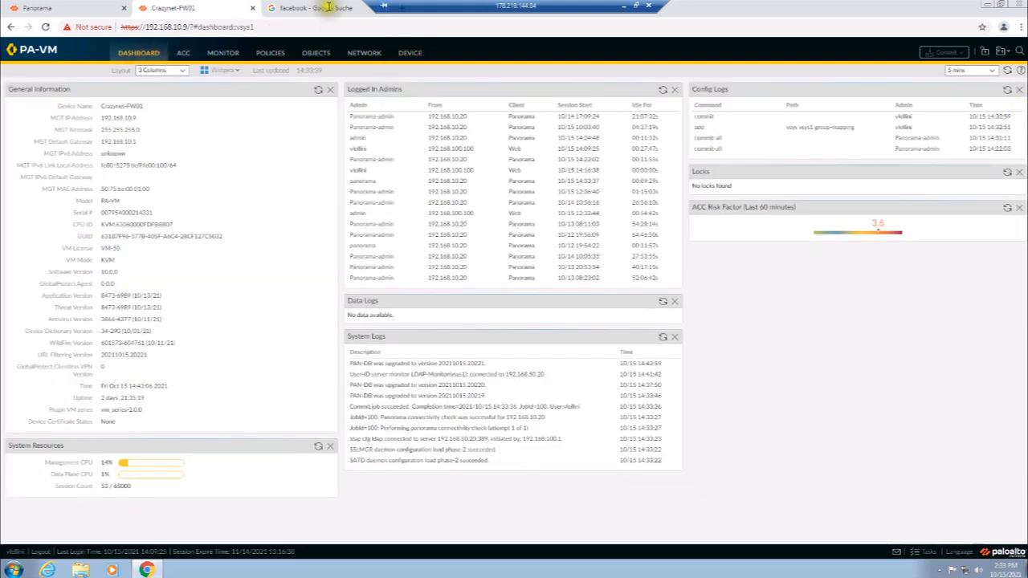
click(225, 53)
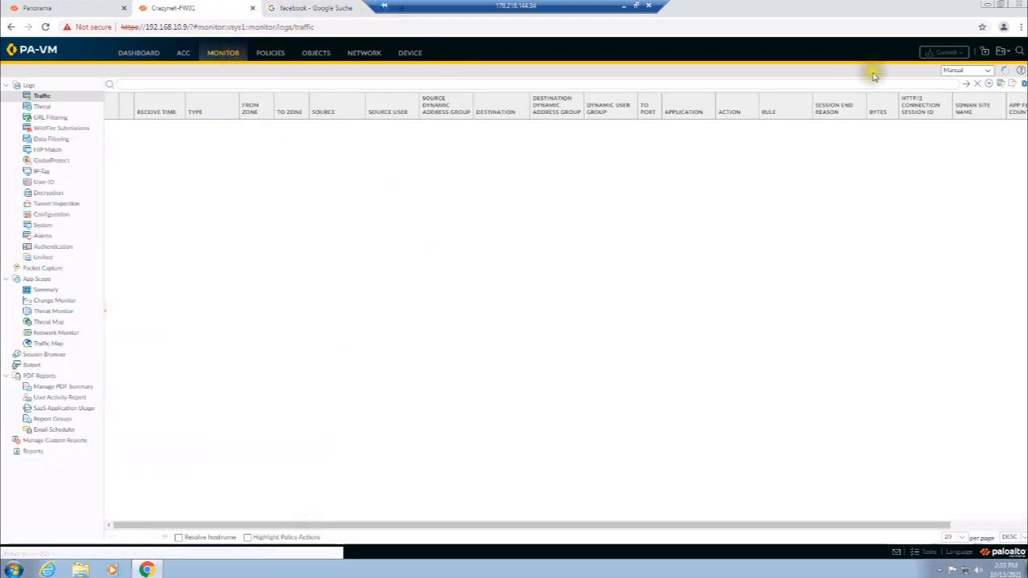
Open a new incognito window and load the firewall login page at 192.168.10.9.
click(1020, 27)
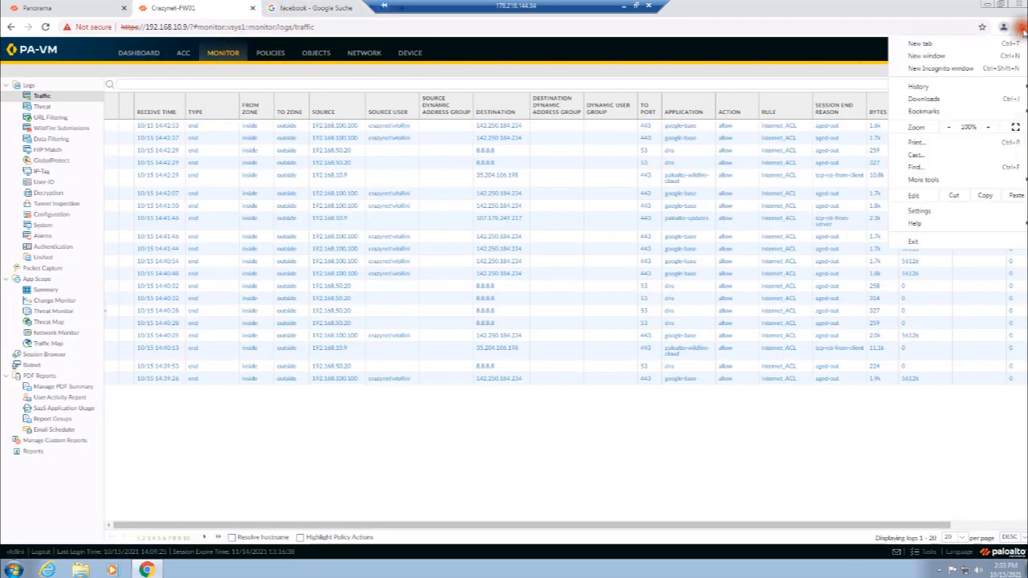
click(939, 68)
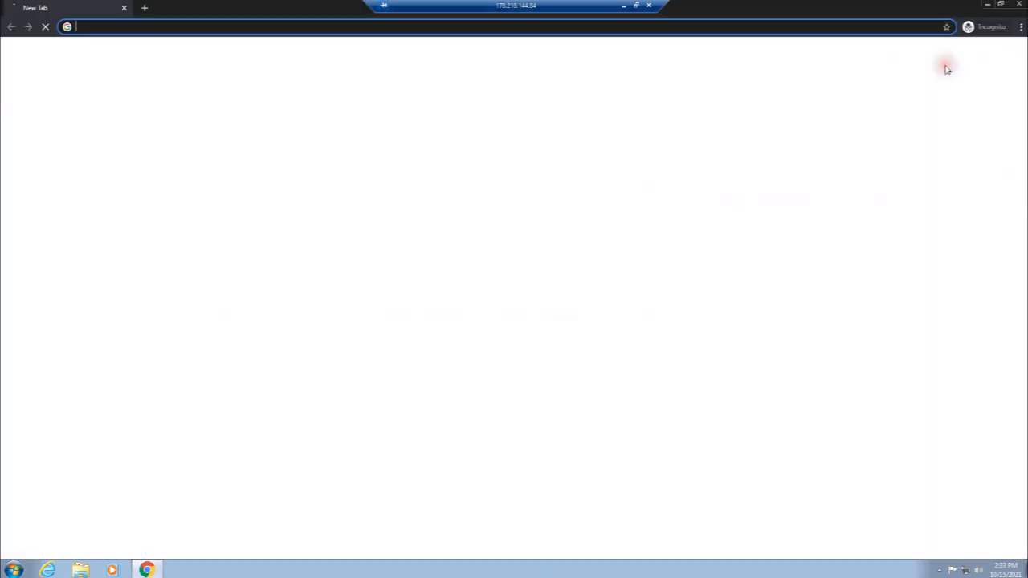
text(192.16)
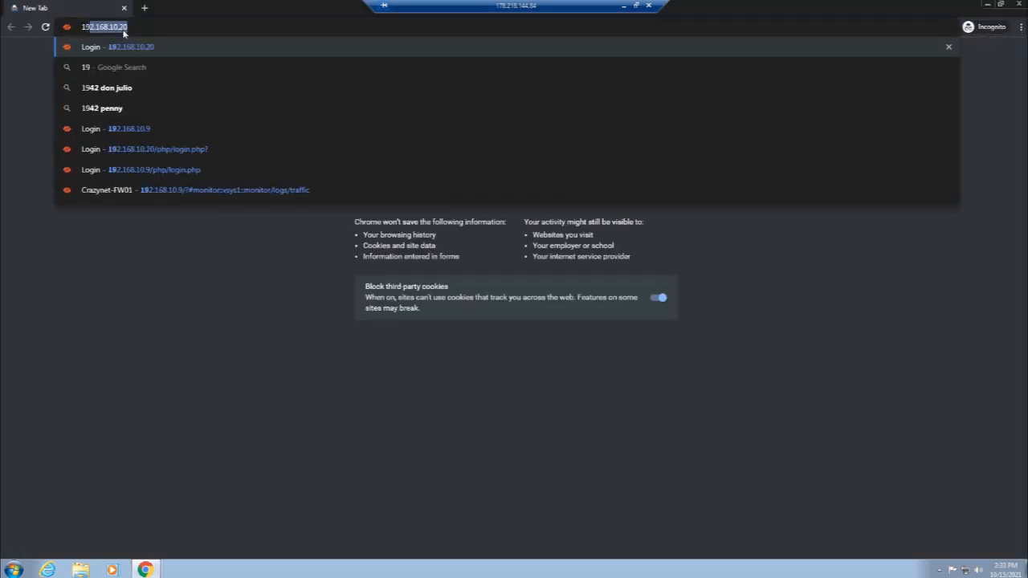
text(8.10.)
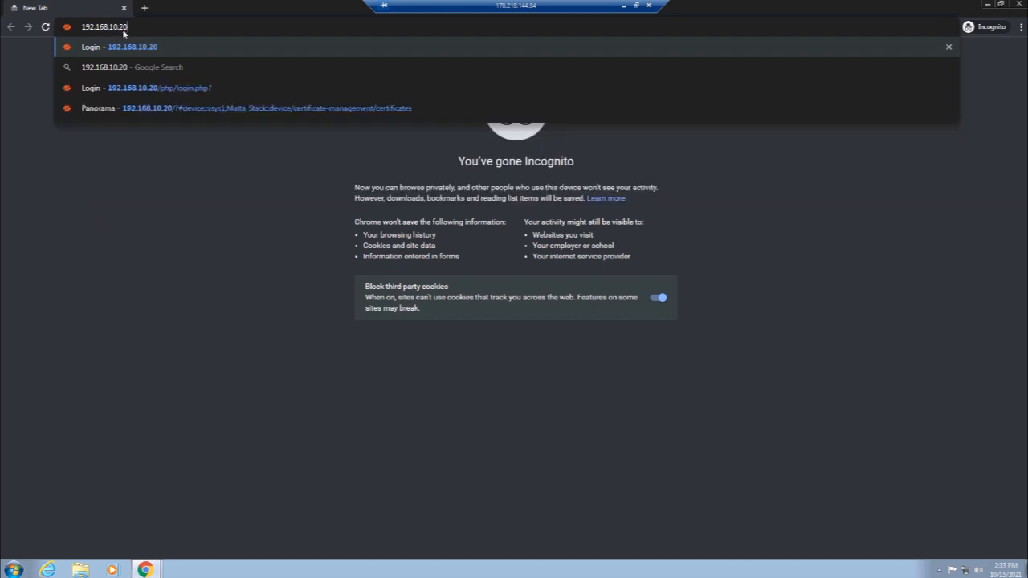
text(9)
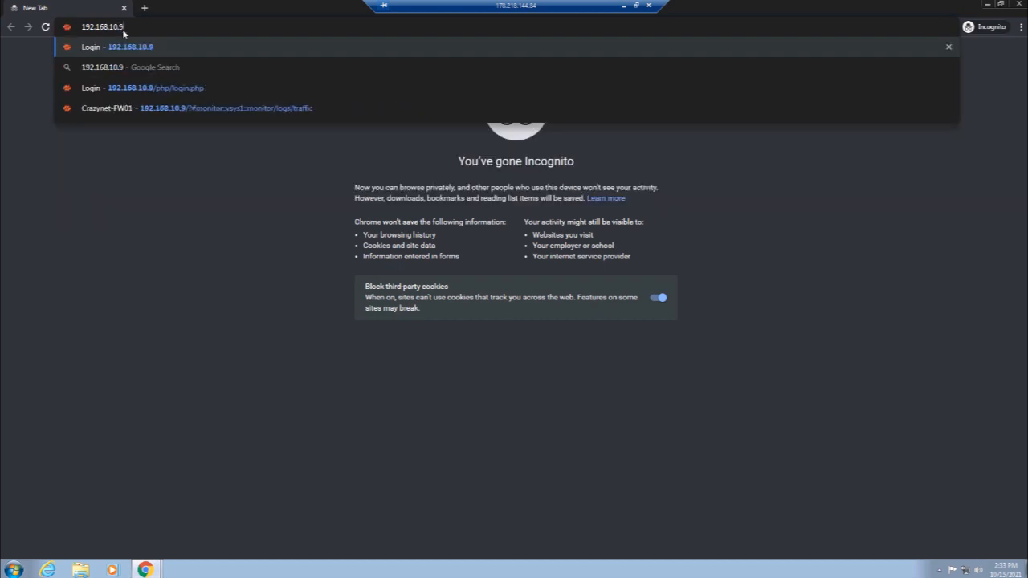
key(Return)
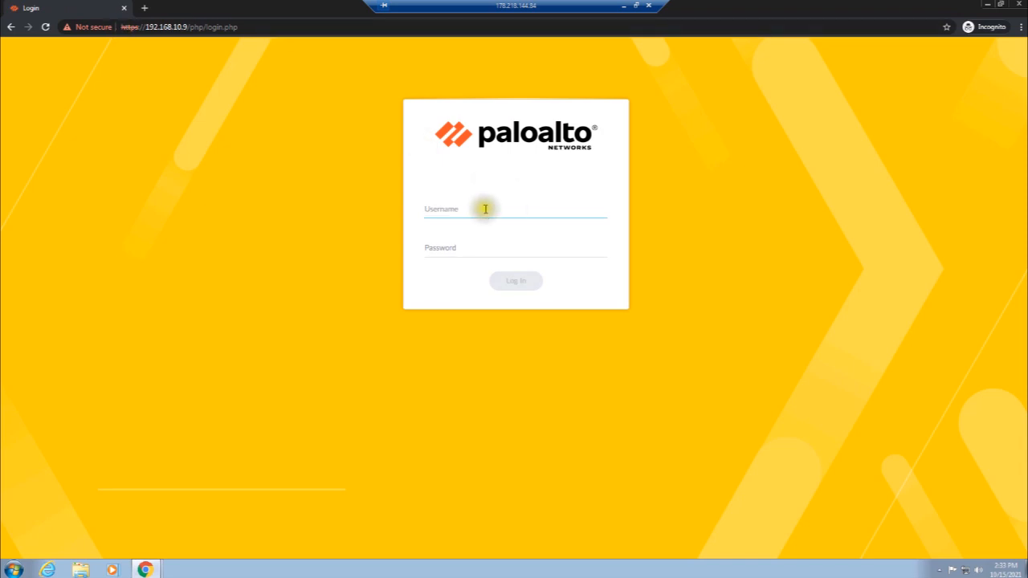
Log in to the firewall with the domain account's username and password, and dismiss the Palo Alto Networks message.
click(485, 209)
key(Tab)
text(**)
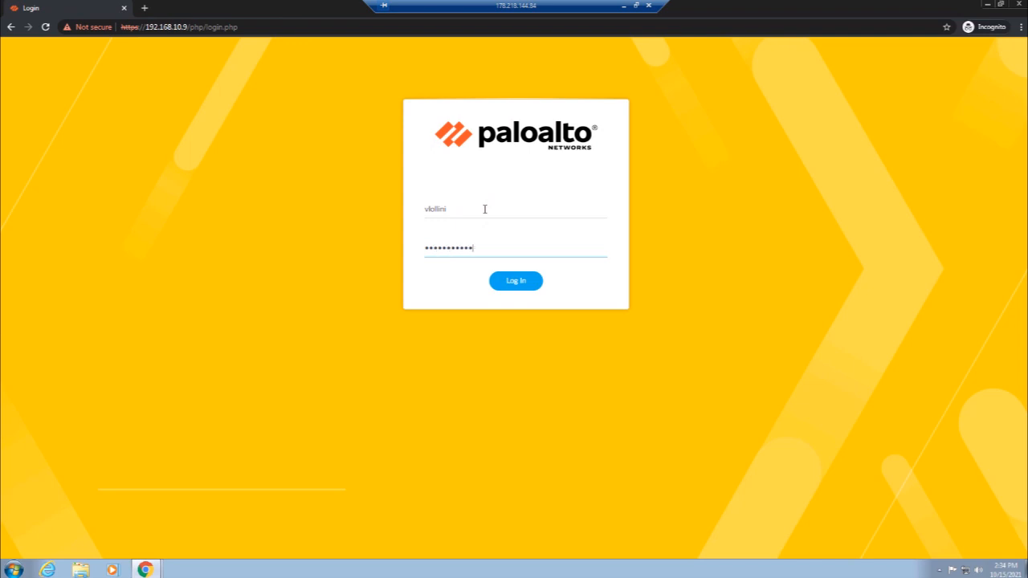
key(Return)
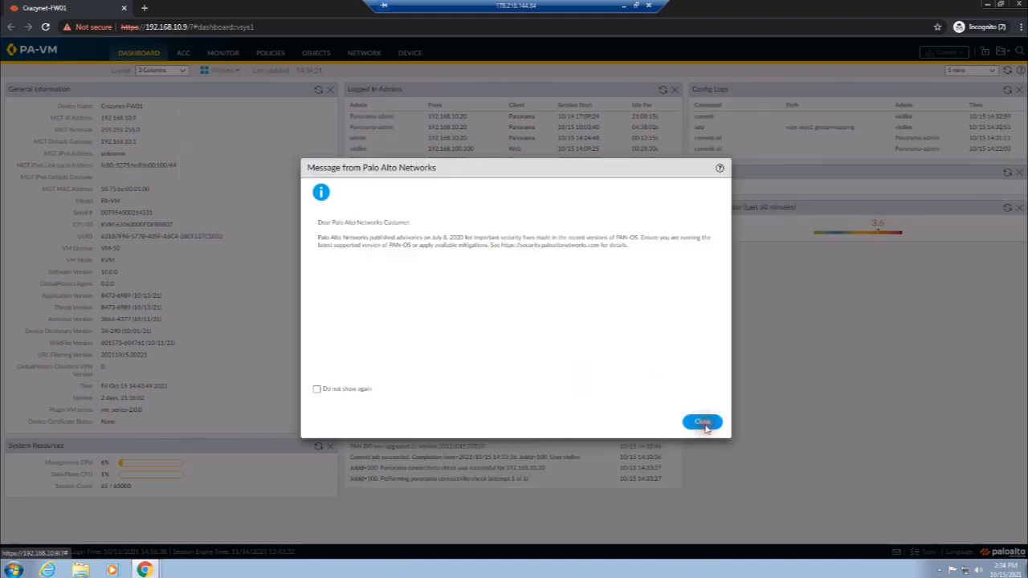
click(704, 423)
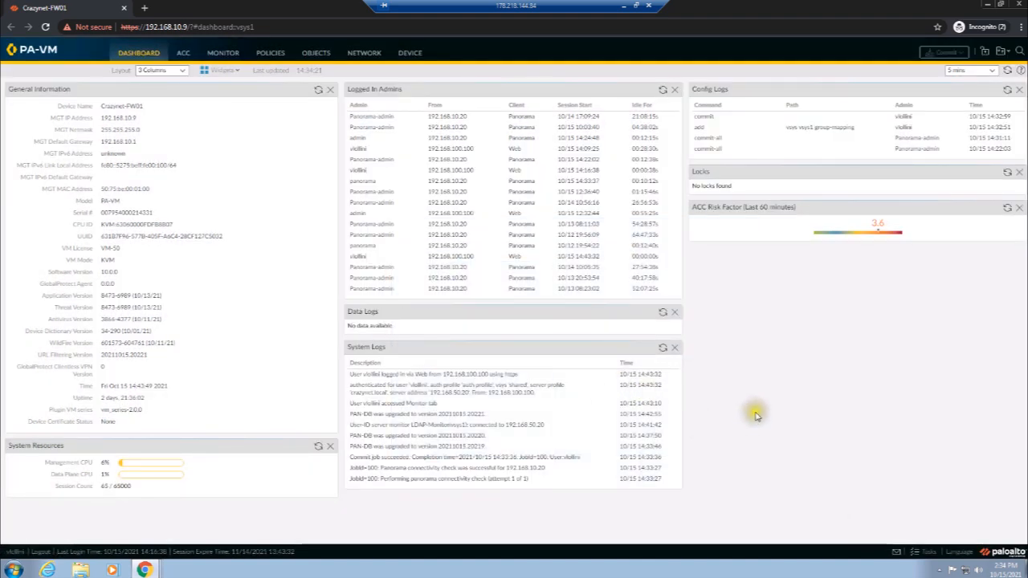
Examine the logged-in administrators on the dashboard, and close the incognito windows to return to the traffic log.
drag(353, 117, 387, 120)
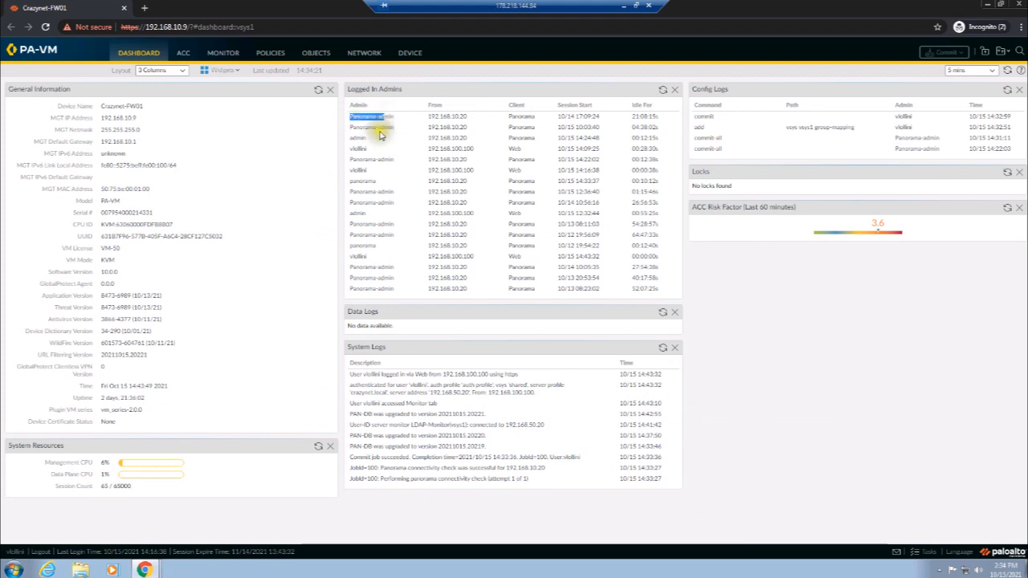
double_click(351, 137)
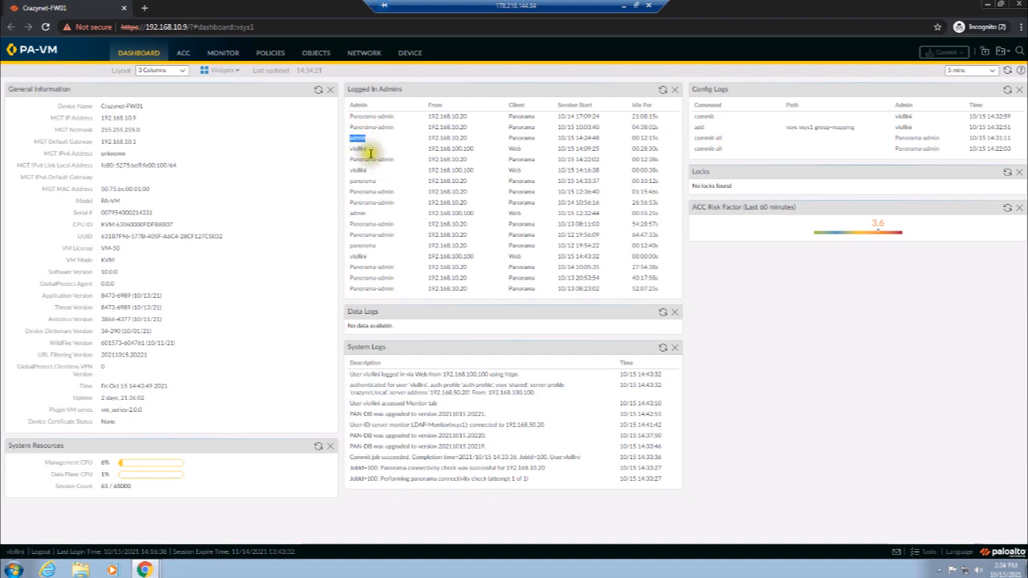
mouse_move(371, 155)
mouse_down()
mouse_move(327, 137)
mouse_move(367, 148)
mouse_up()
click(359, 149)
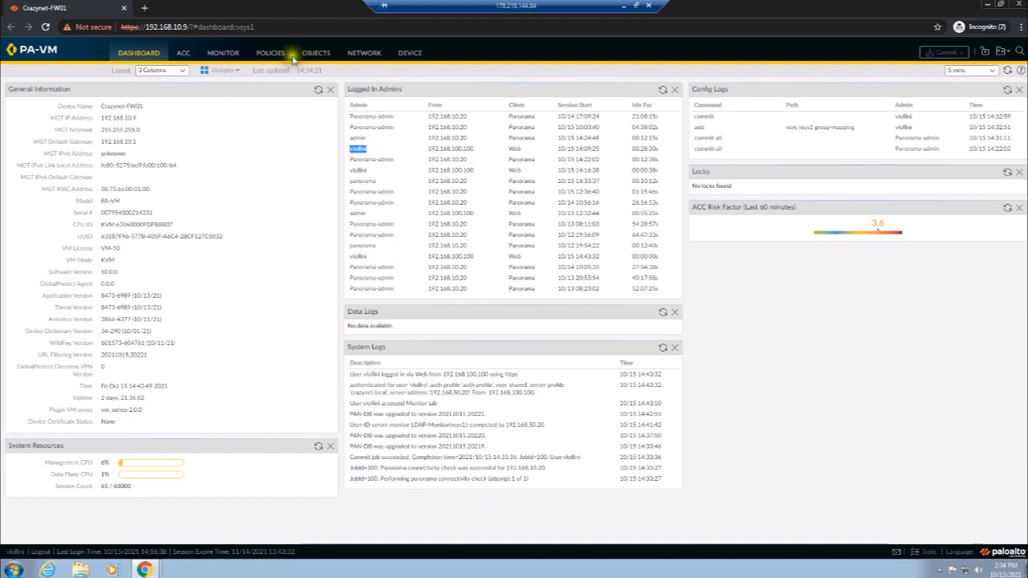
click(125, 8)
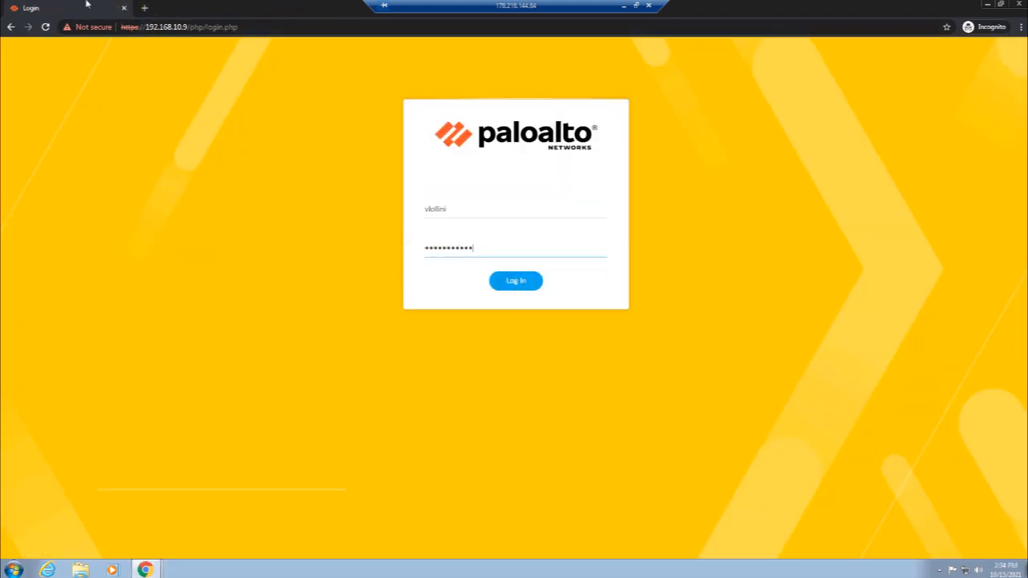
click(123, 8)
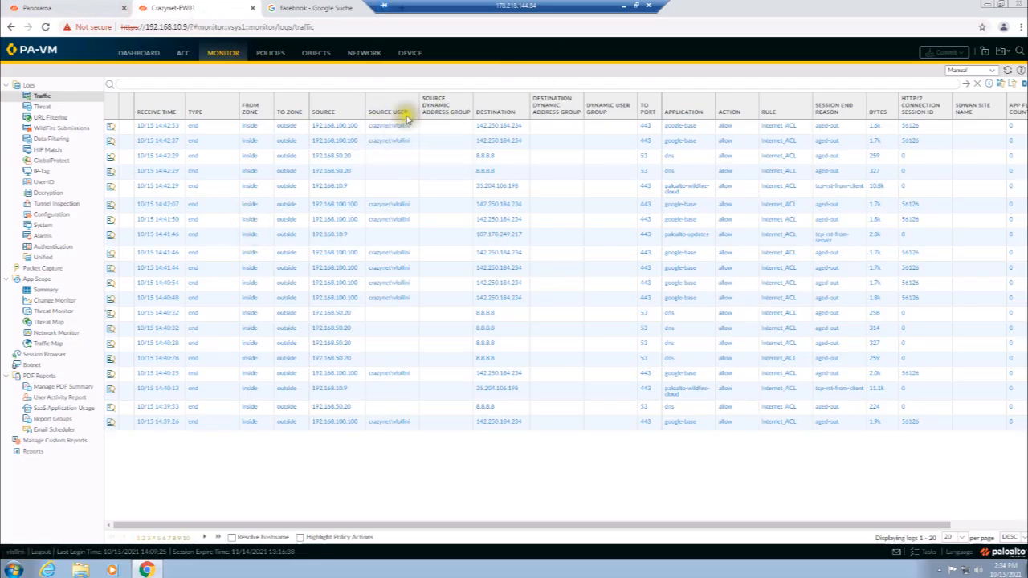
Refresh the traffic log and turn on policy action highlighting.
click(1006, 72)
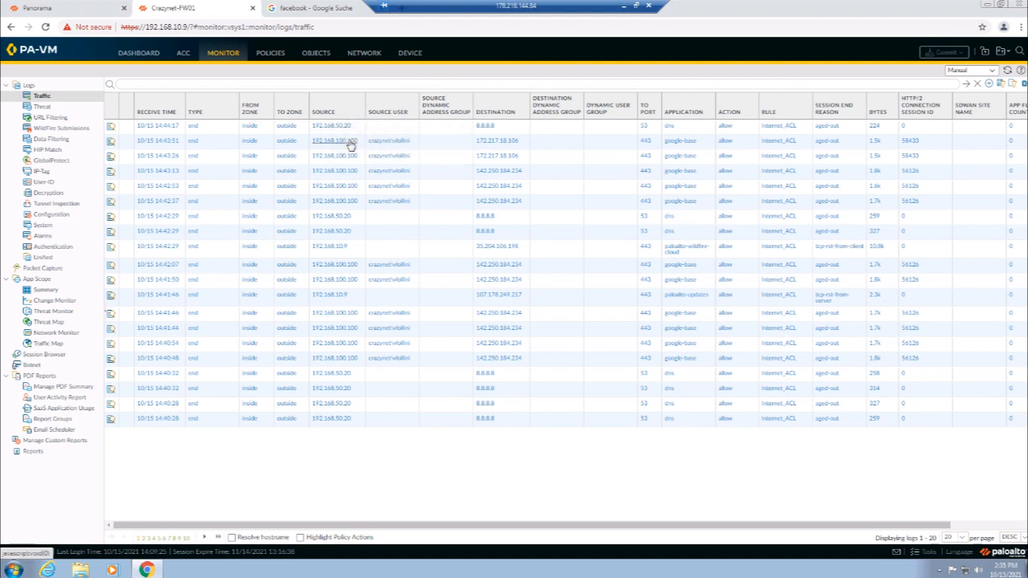
click(301, 539)
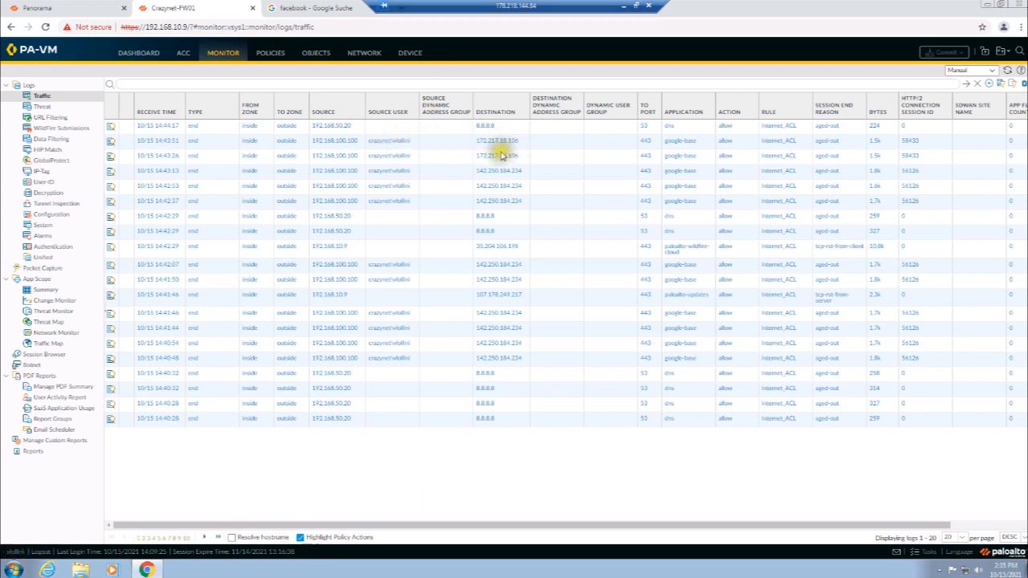
Resolve hostnames in the traffic log to examine the destinations, and turn hostname resolution off again.
click(232, 537)
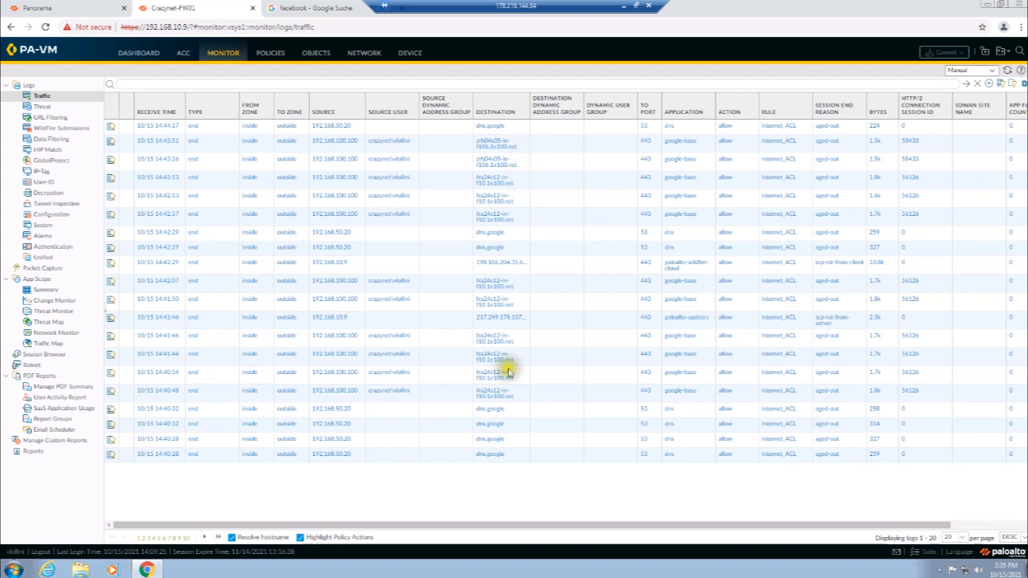
click(232, 537)
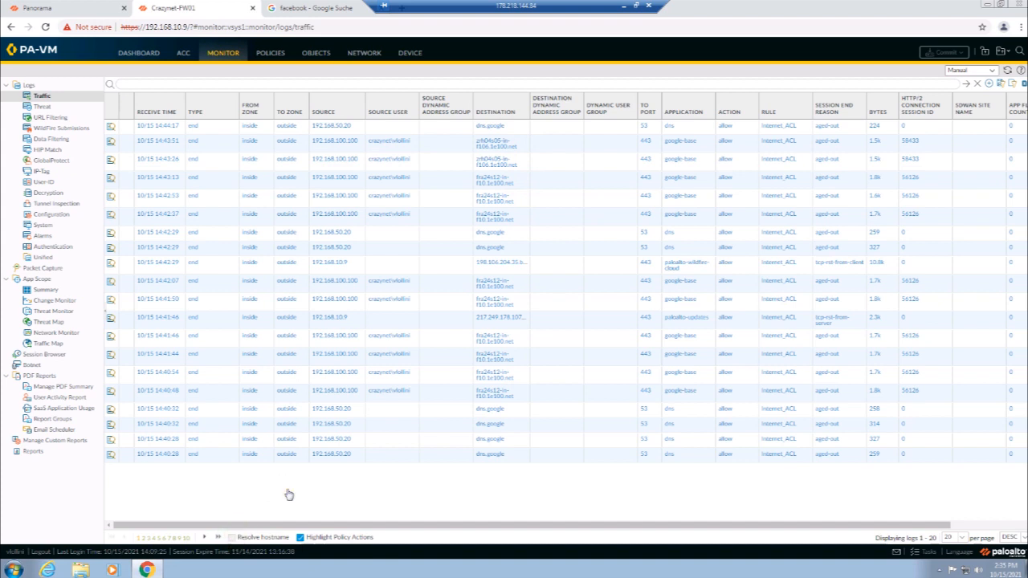